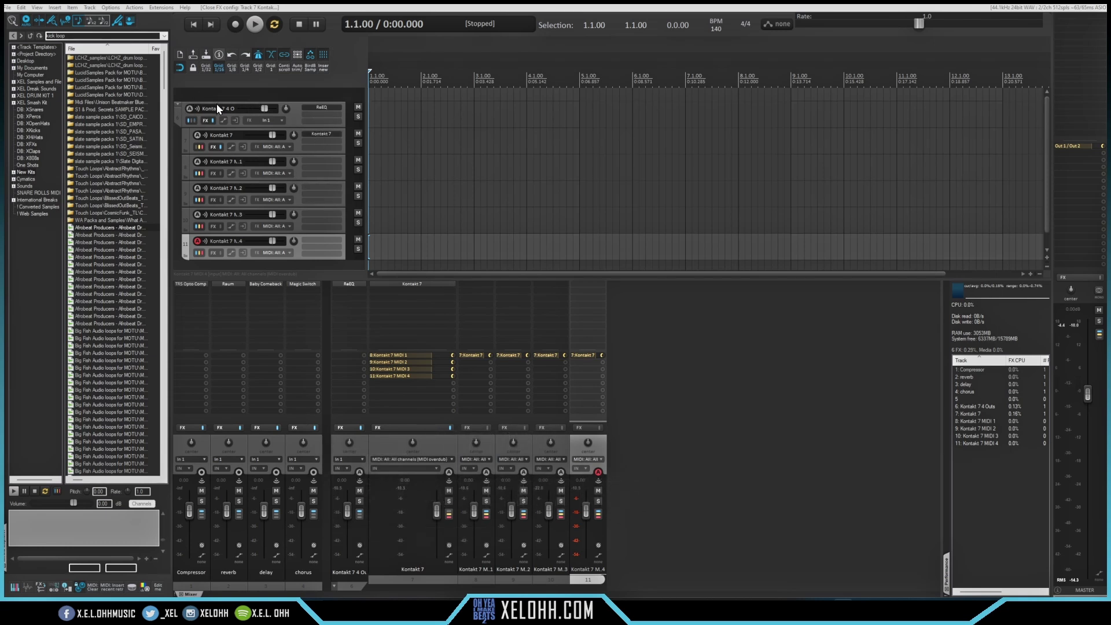
Step: Open Kontakt 7 on its track, examine the loaded orchestral instruments in the multi rack, and close the plugin window
{"action": "left_click", "coordinate": [322, 133]}
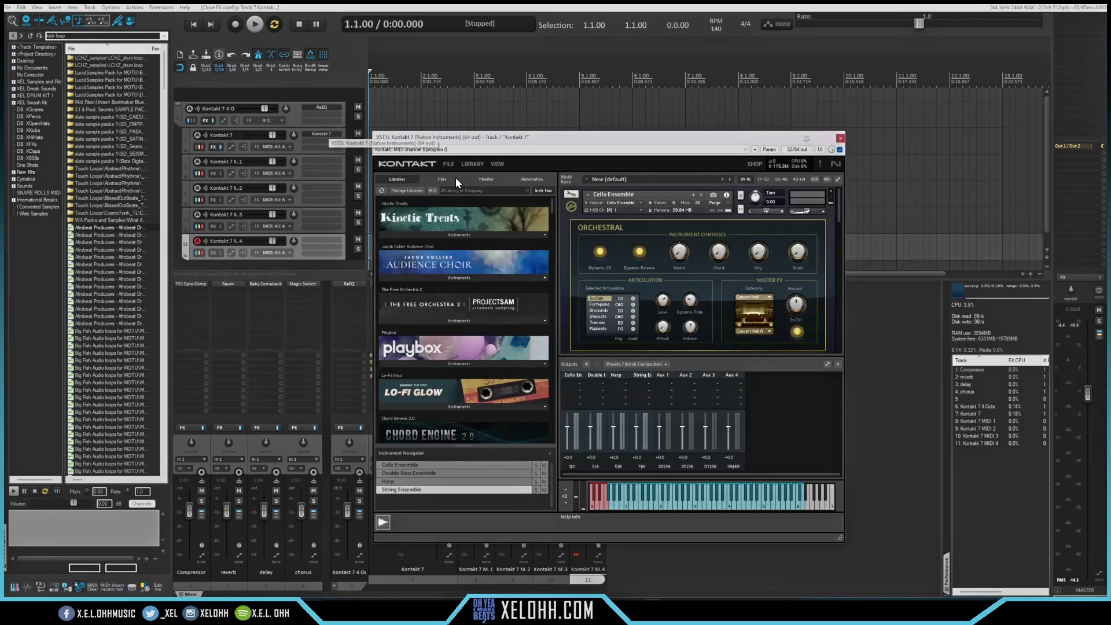
{"action": "scroll", "coordinate": [707, 274], "scroll_direction": "down", "scroll_amount": 3}
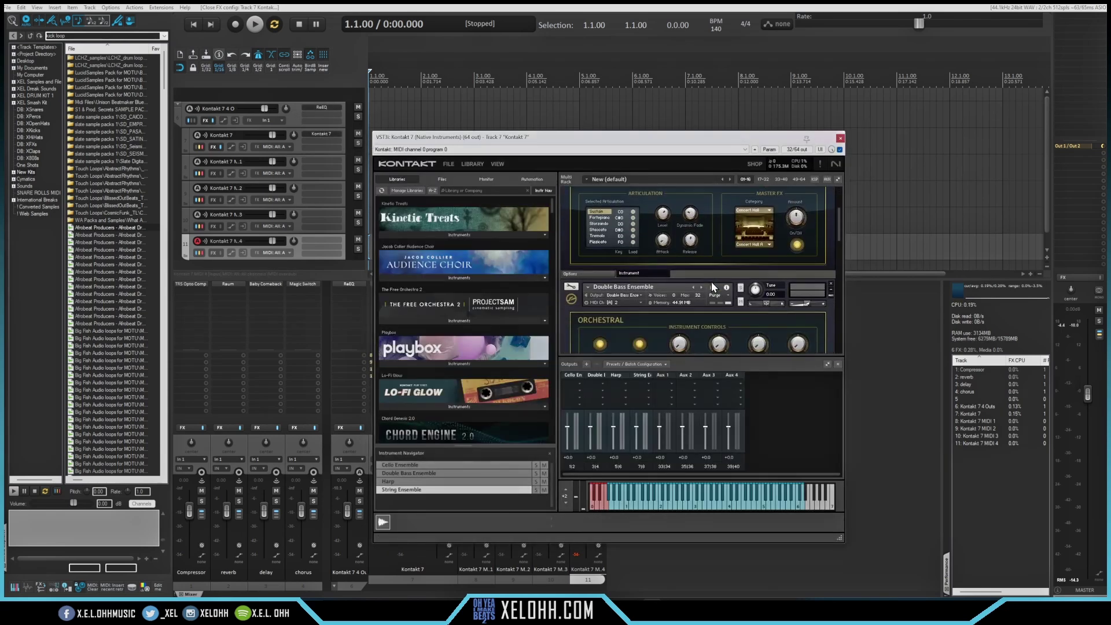
{"action": "scroll", "coordinate": [711, 281], "scroll_direction": "down", "scroll_amount": 1}
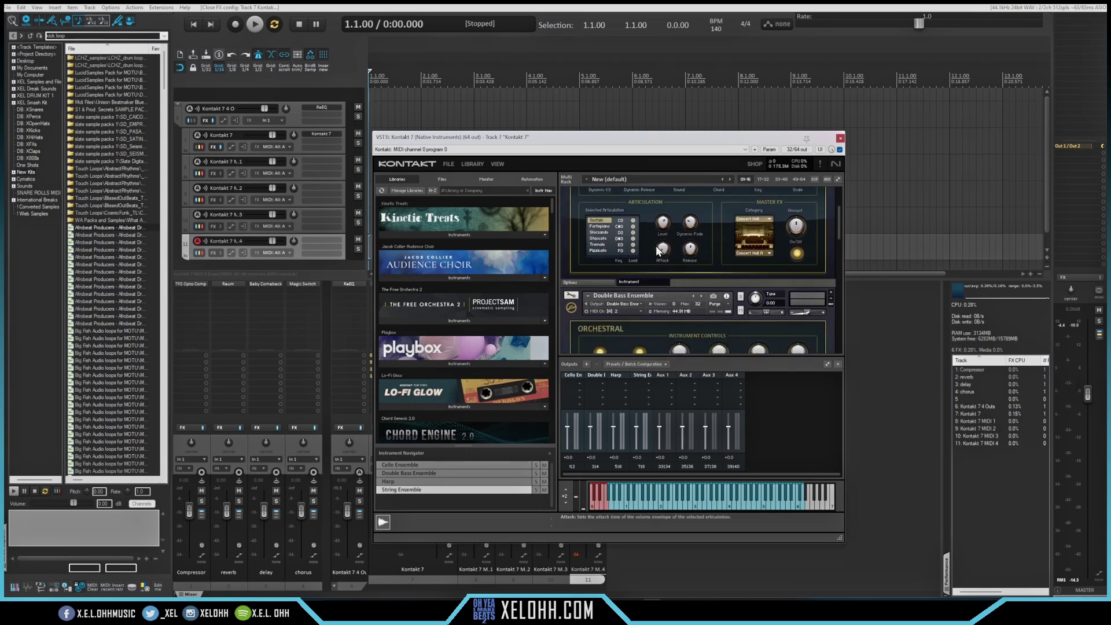
{"action": "left_click", "coordinate": [841, 137]}
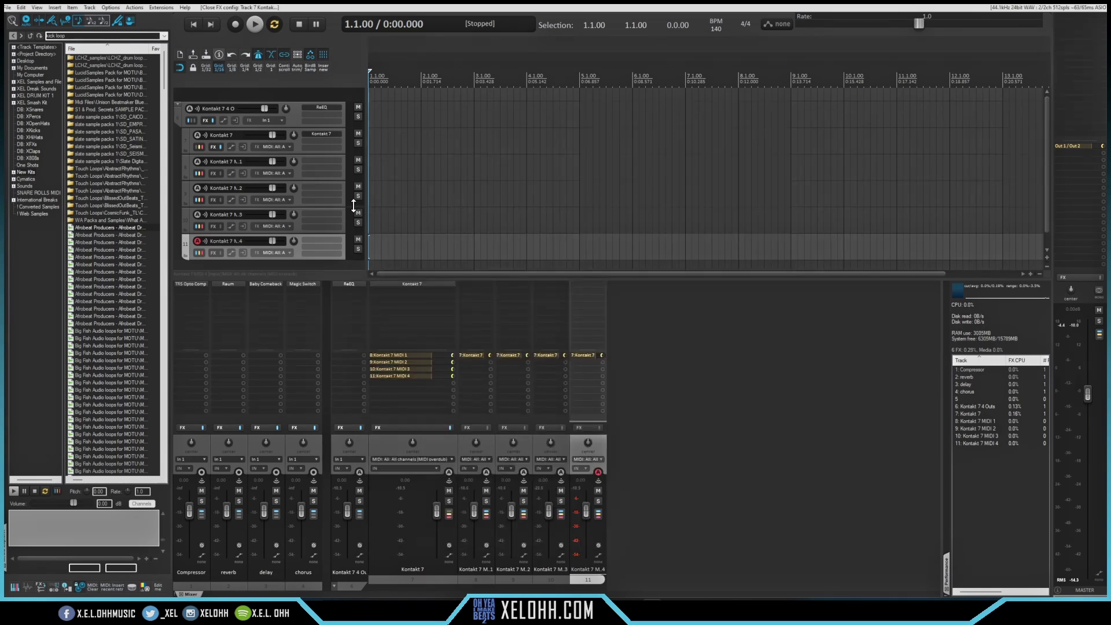
Step: Select the Kontakt 7 MIDI 1, 2, 3 and 4 tracks in turn to audition the instrument on each
{"action": "left_click", "coordinate": [296, 171]}
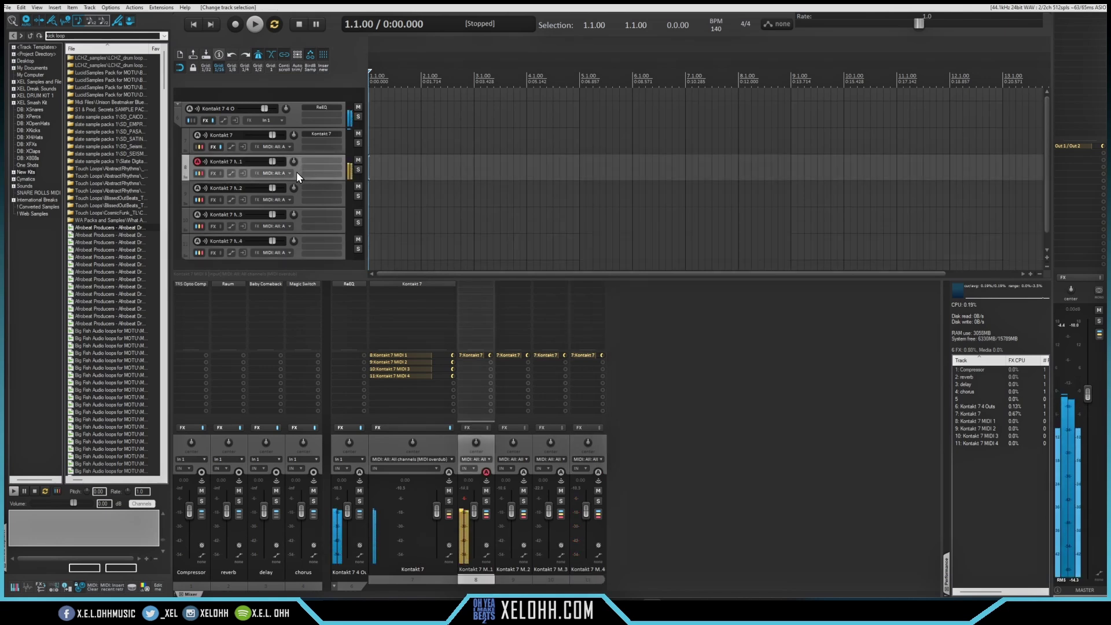
{"action": "left_click", "coordinate": [298, 202]}
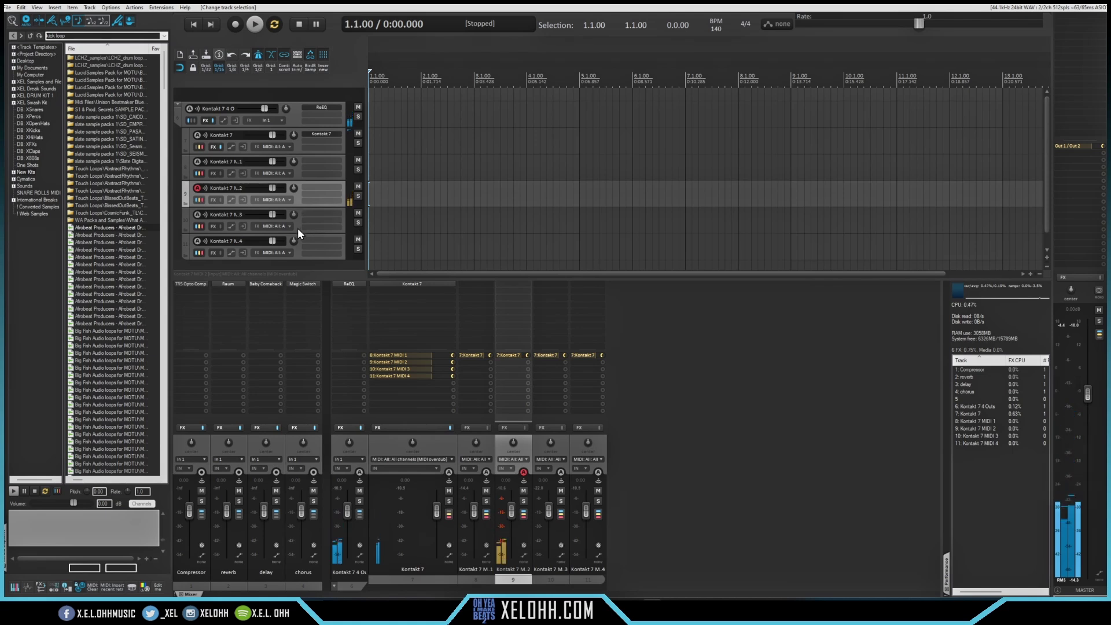
{"action": "left_click", "coordinate": [298, 228]}
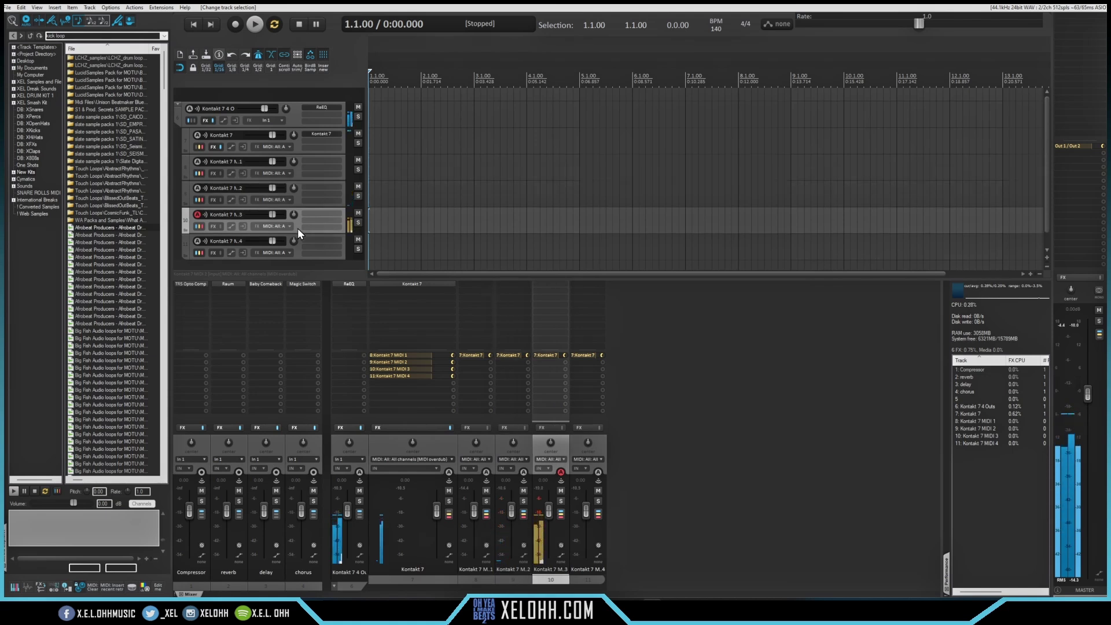
{"action": "left_click", "coordinate": [296, 249]}
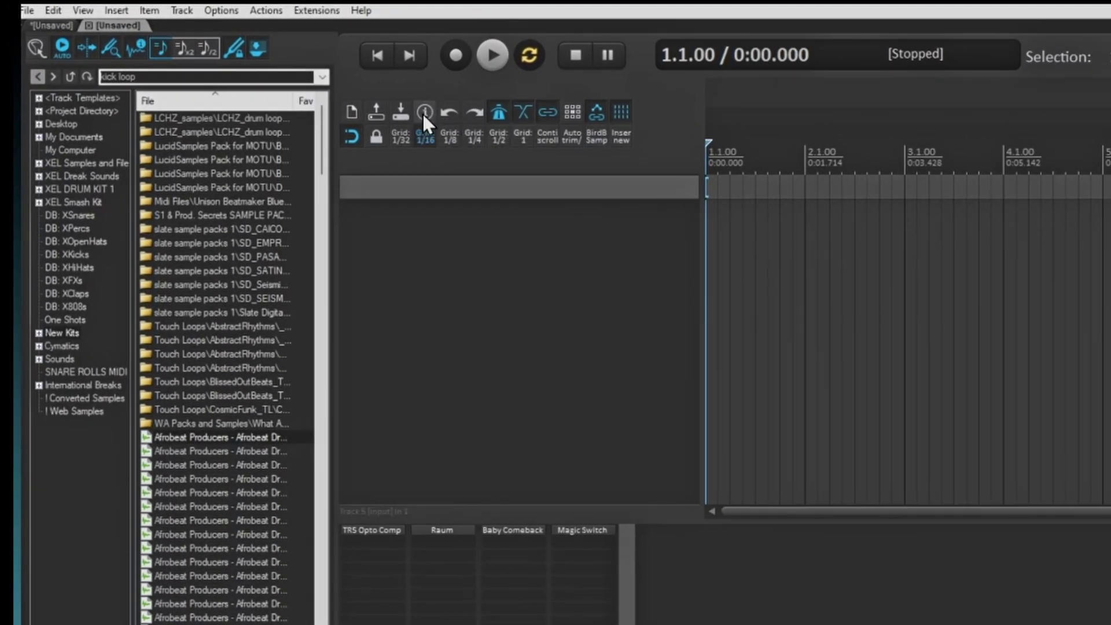
Step: Confirm the advanced project settings with the default track channels at 2
{"action": "left_click", "coordinate": [423, 111]}
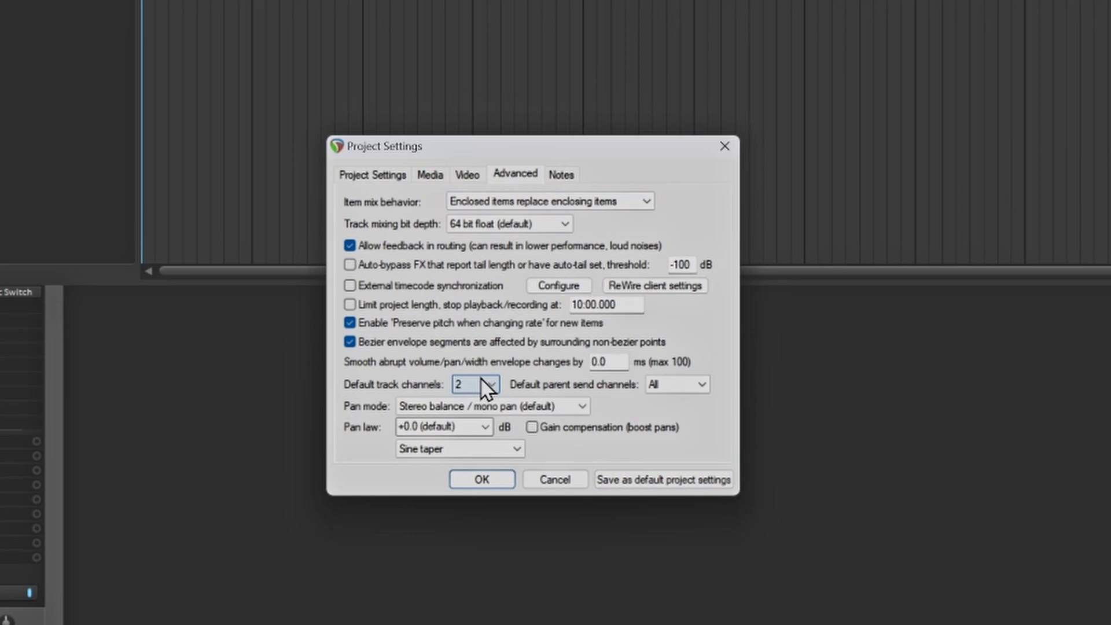
{"action": "left_click", "coordinate": [470, 481]}
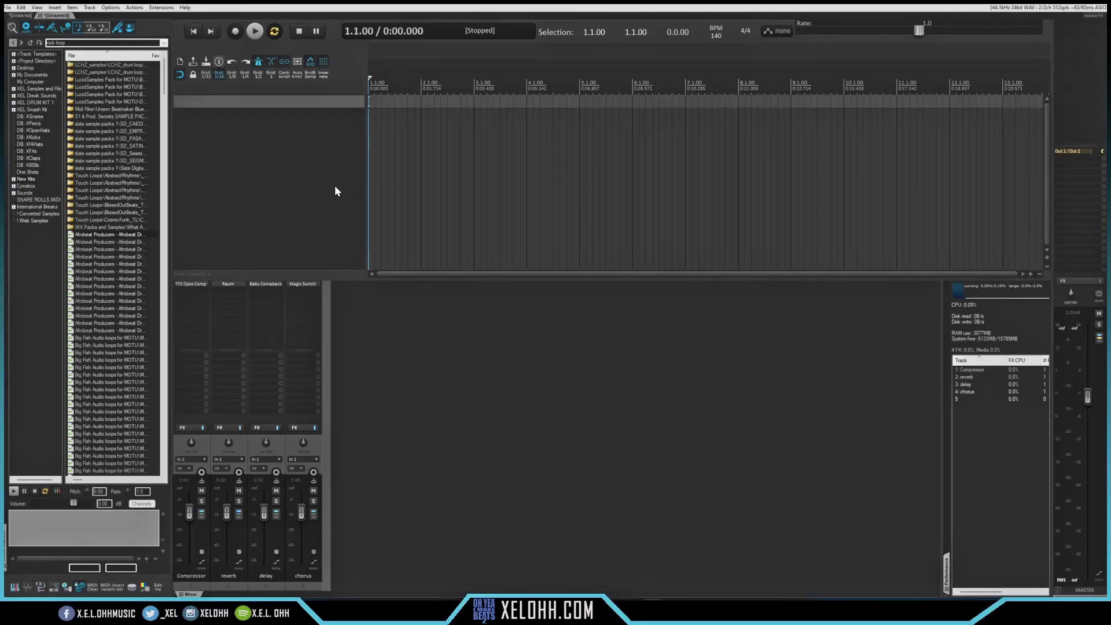
Step: Insert the 64-out VST3i Kontakt 7 from the XEL 2024 folder on a new track, declining the additional output tracks
{"action": "right_click", "coordinate": [311, 146]}
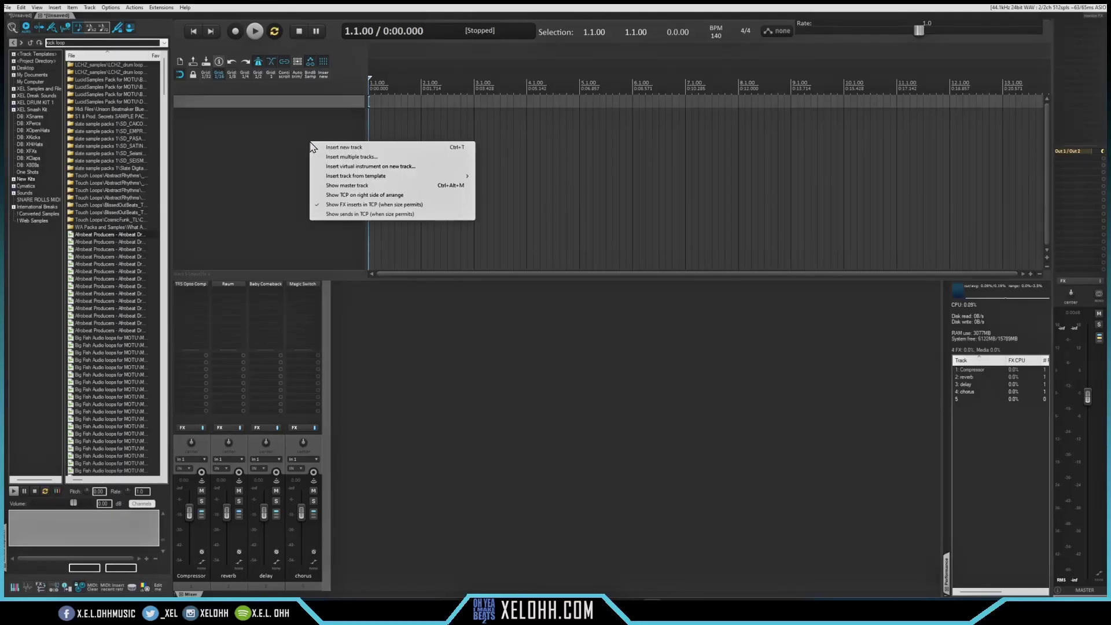
{"action": "left_click", "coordinate": [358, 167]}
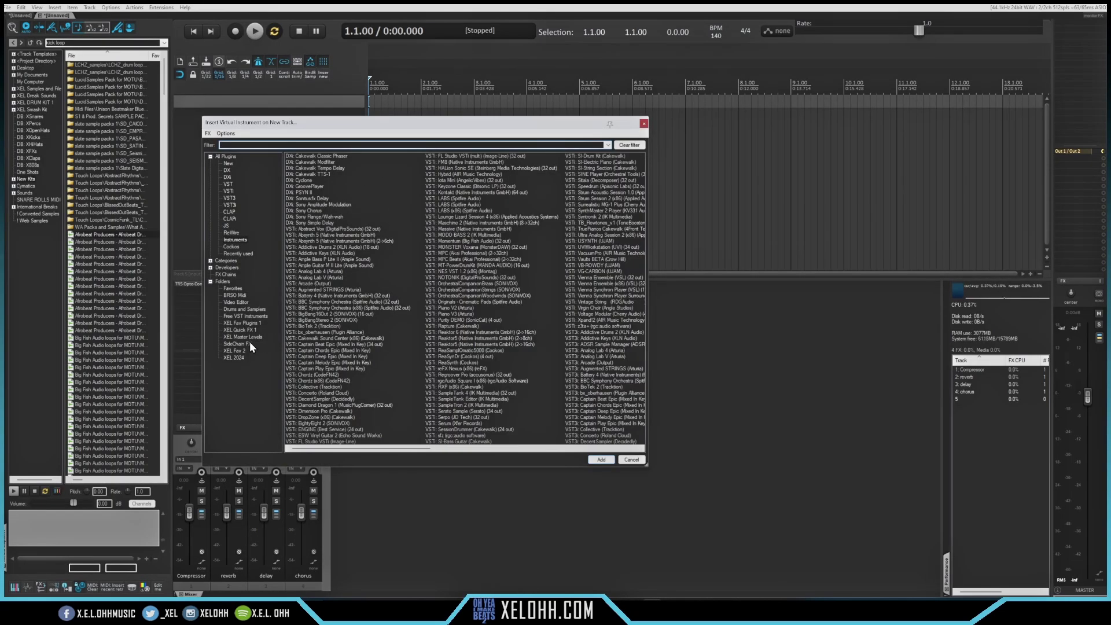
{"action": "left_click", "coordinate": [234, 357]}
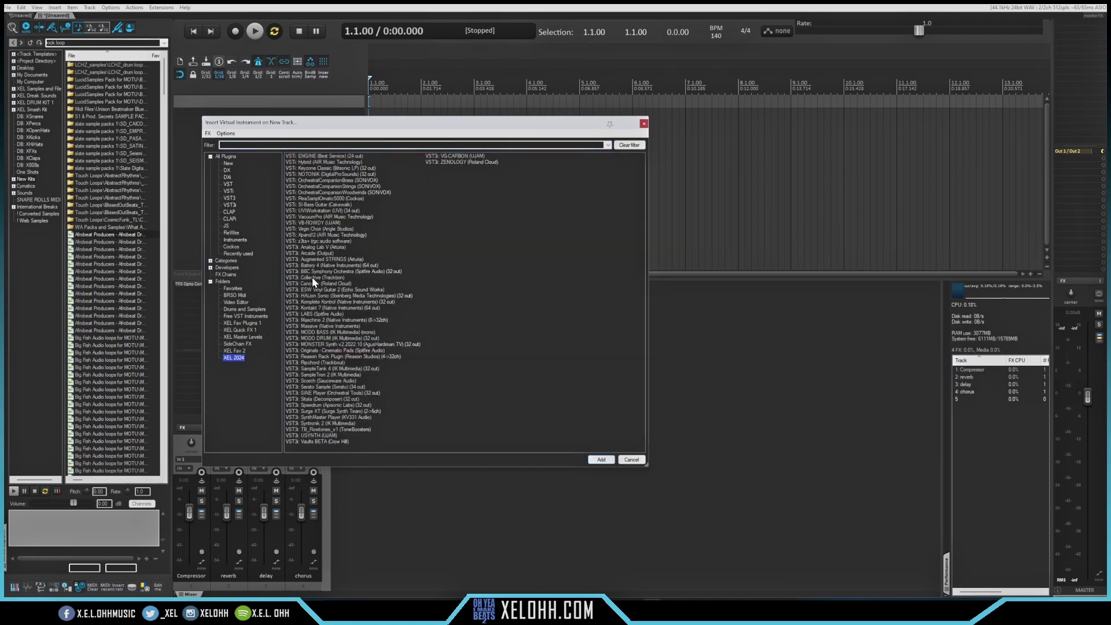
{"action": "double_click", "coordinate": [326, 308]}
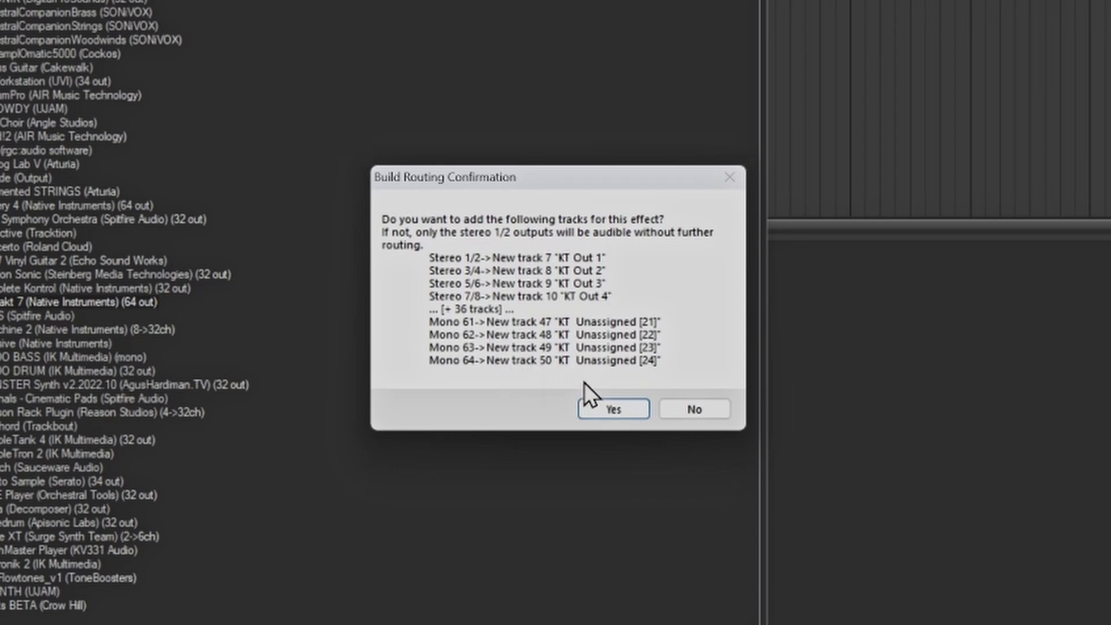
{"action": "left_click", "coordinate": [695, 409]}
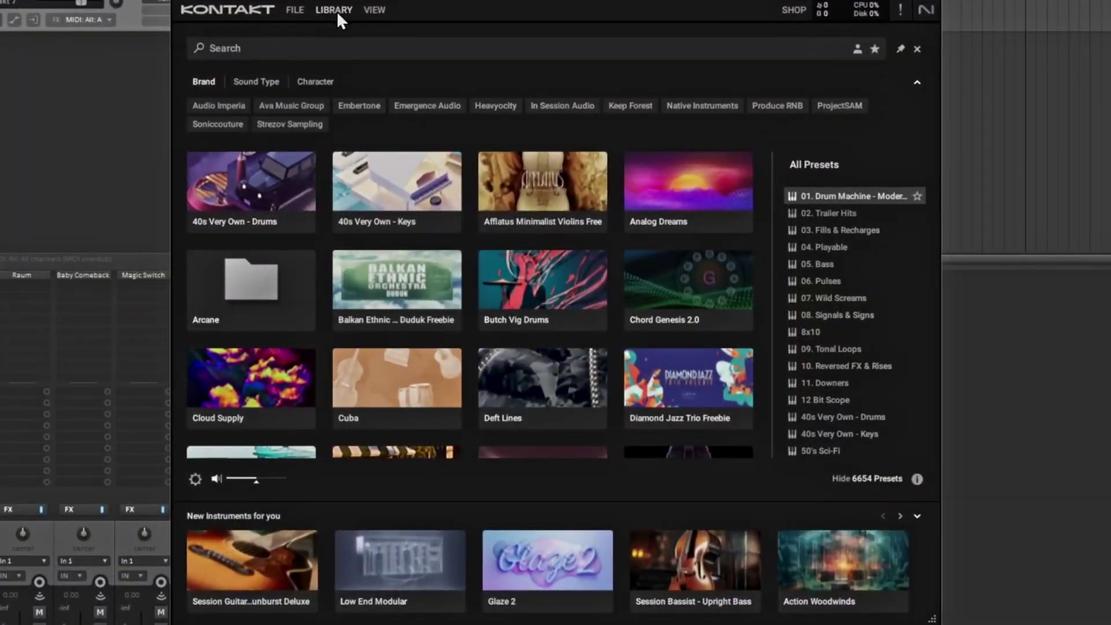
Step: Switch Kontakt to the rack view and keep its MIDI channel assignment for loaded patches at Assign first free
{"action": "left_click", "coordinate": [333, 9]}
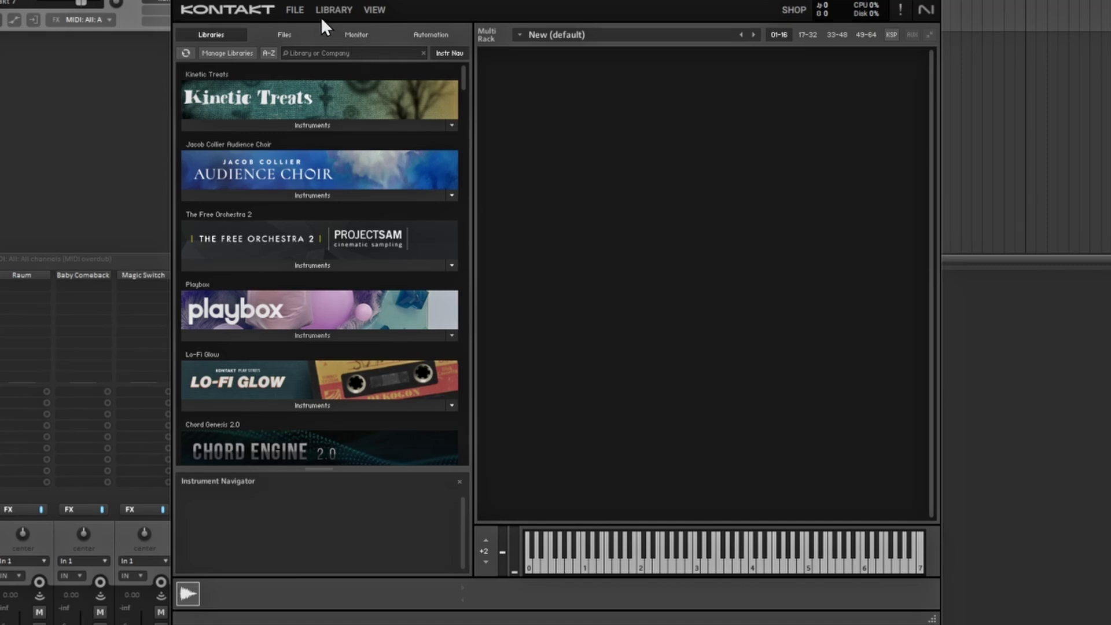
{"action": "left_click", "coordinate": [295, 11]}
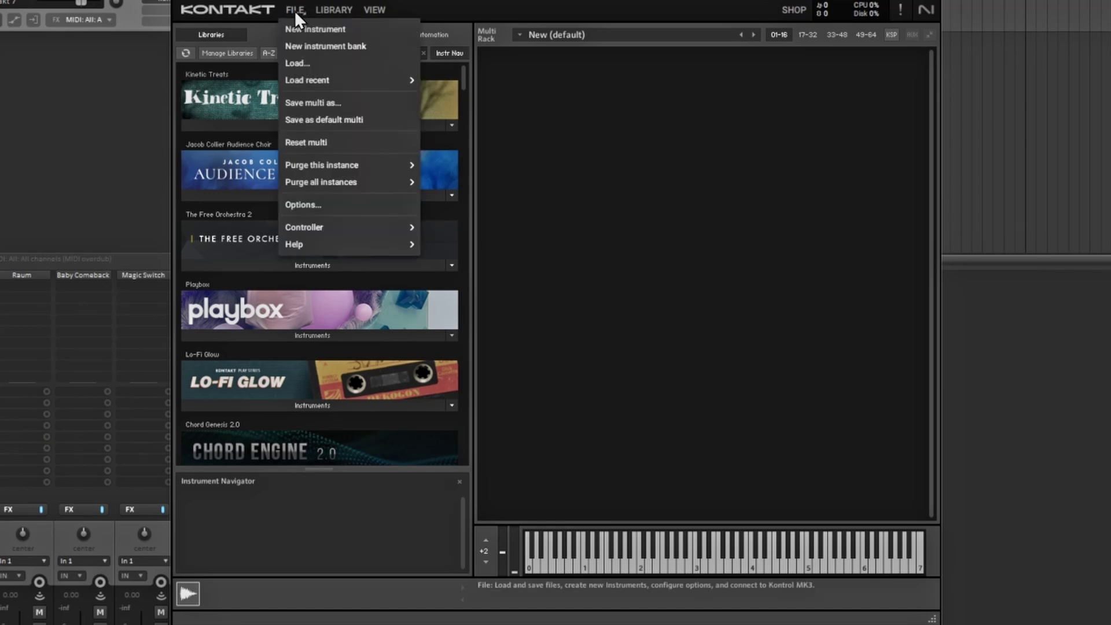
{"action": "left_click", "coordinate": [303, 204]}
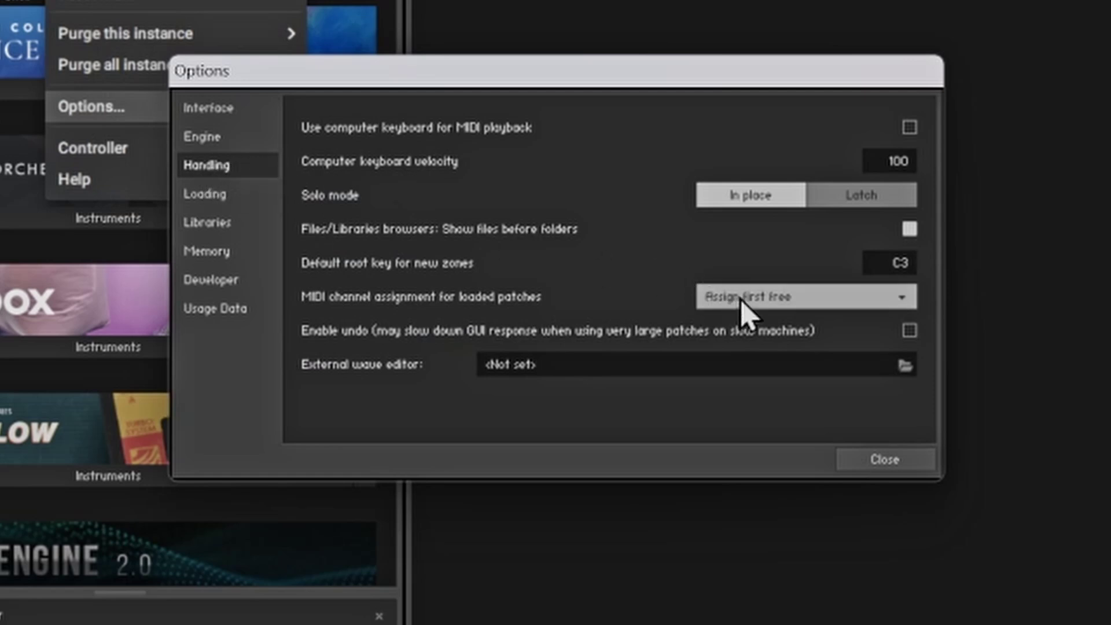
{"action": "left_click", "coordinate": [870, 296]}
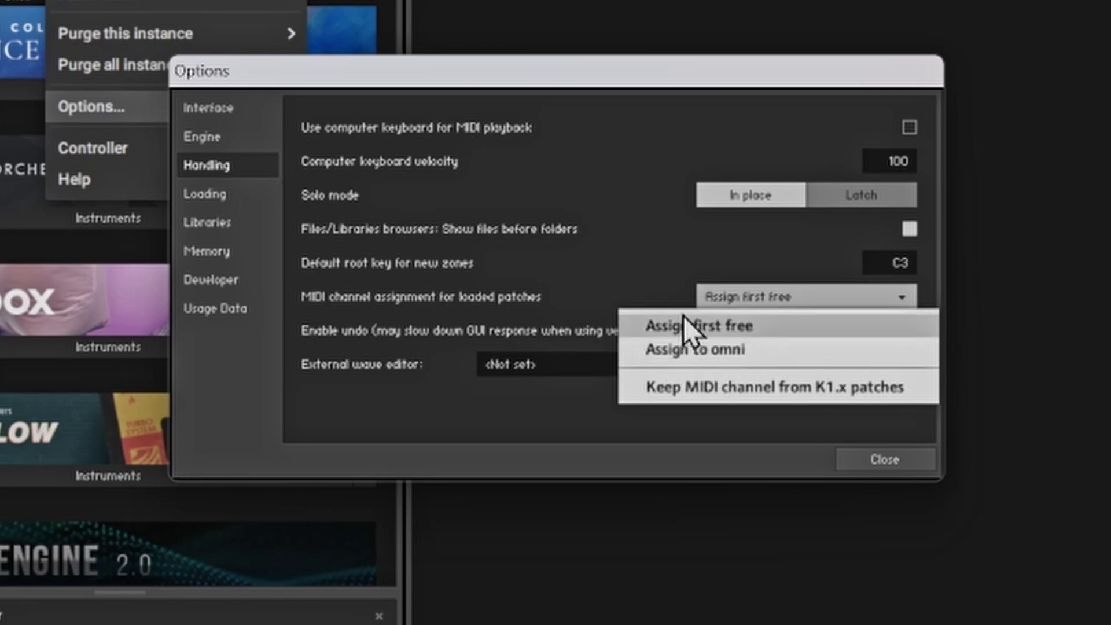
{"action": "left_click", "coordinate": [766, 330]}
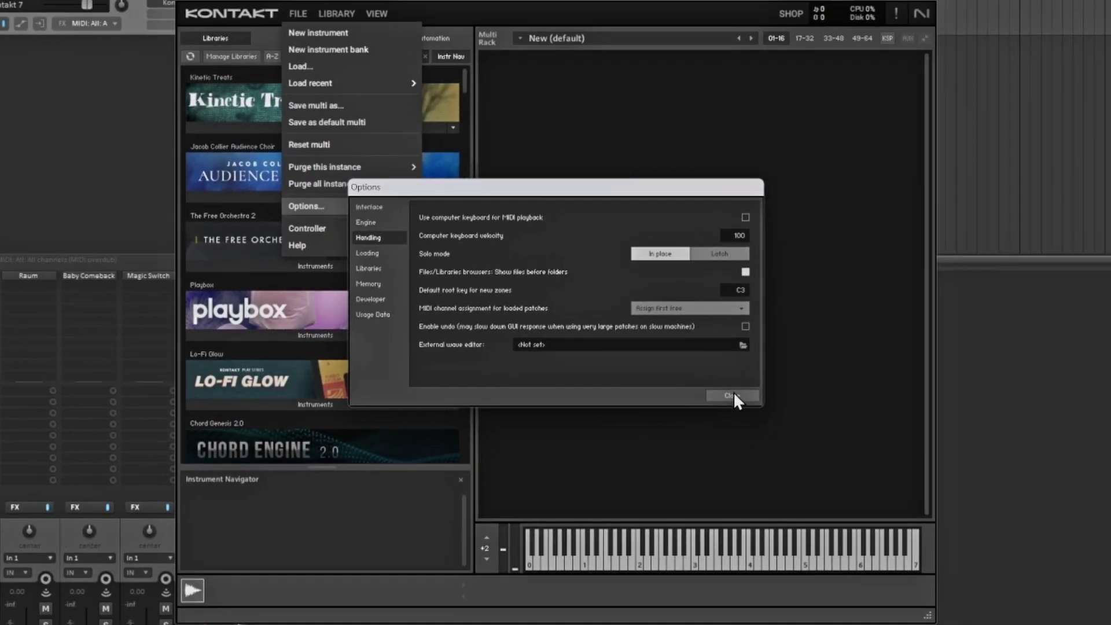
{"action": "left_click", "coordinate": [734, 395]}
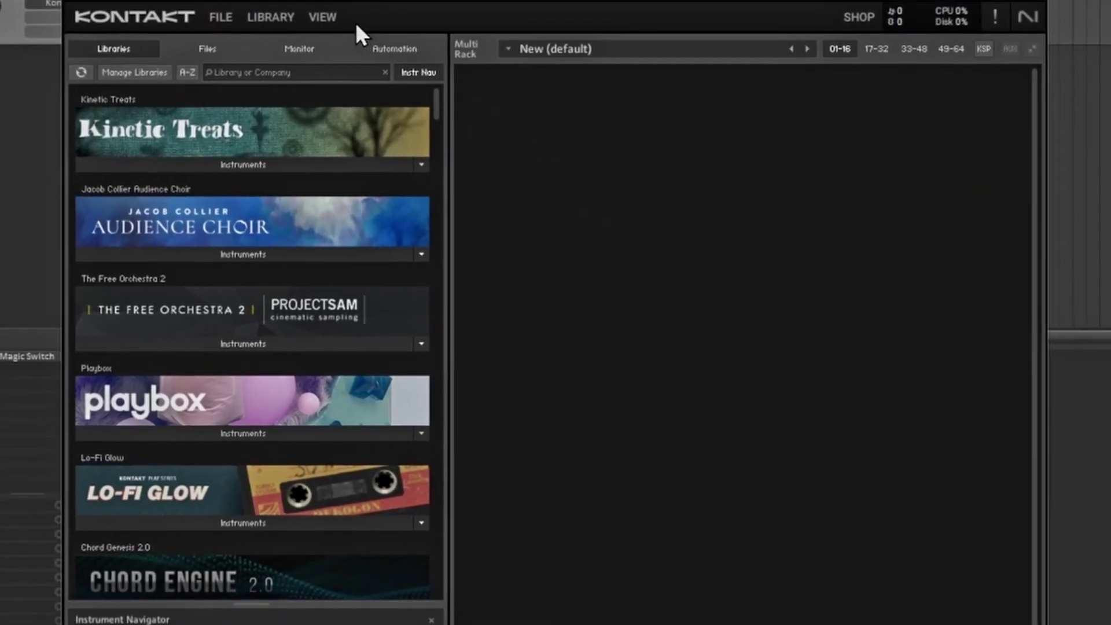
Step: Show Kontakt's Outputs section and examine the factory output presets and the available output channels
{"action": "left_click", "coordinate": [322, 17]}
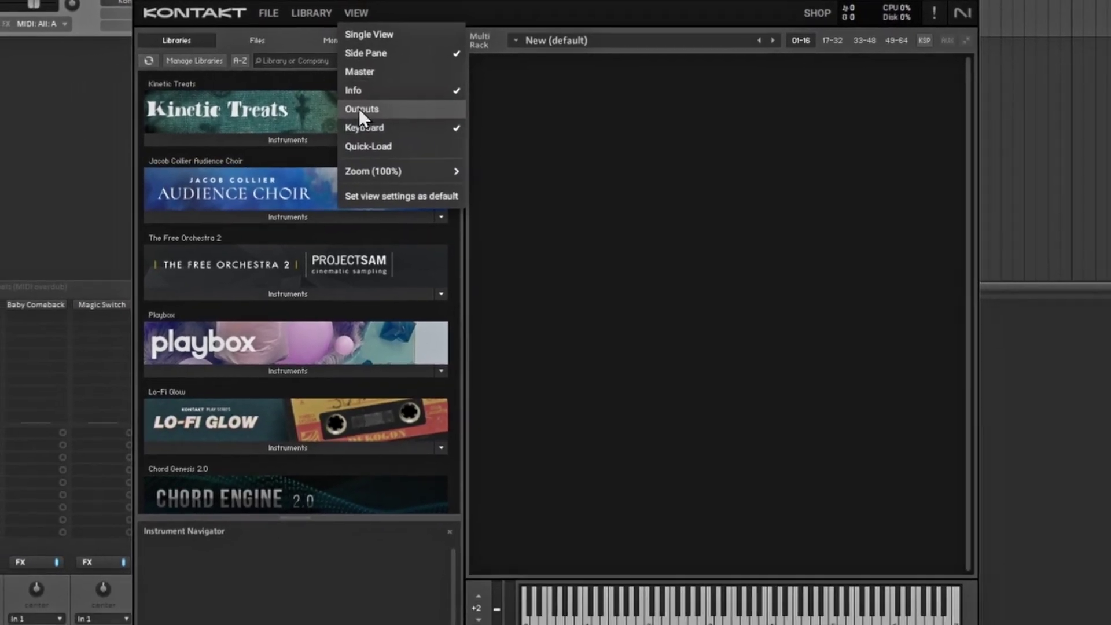
{"action": "left_click", "coordinate": [359, 109]}
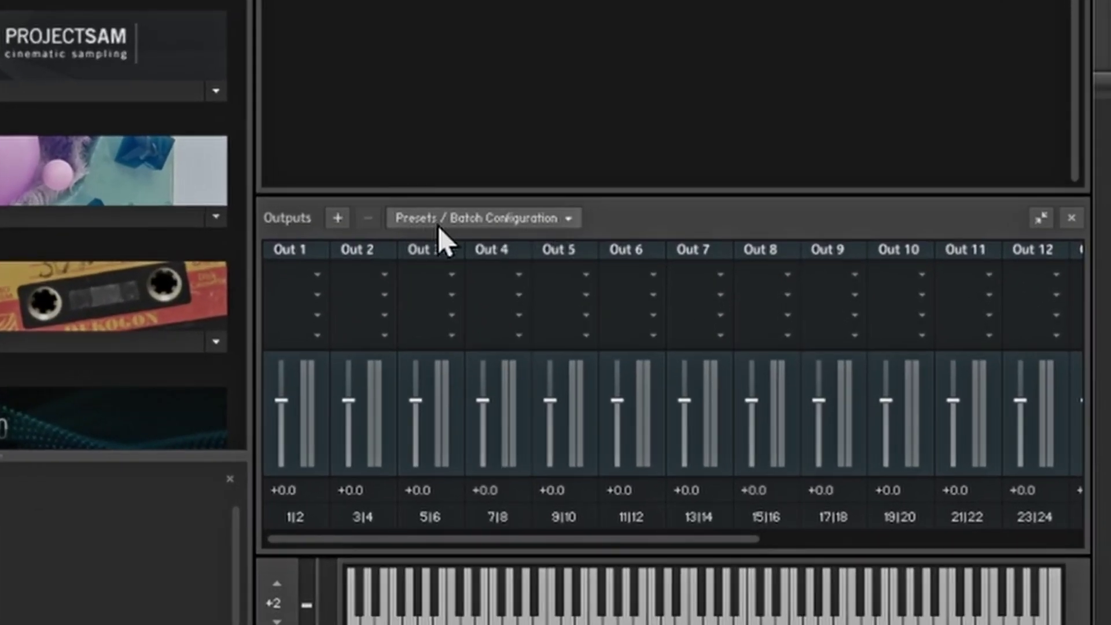
{"action": "left_click", "coordinate": [536, 219]}
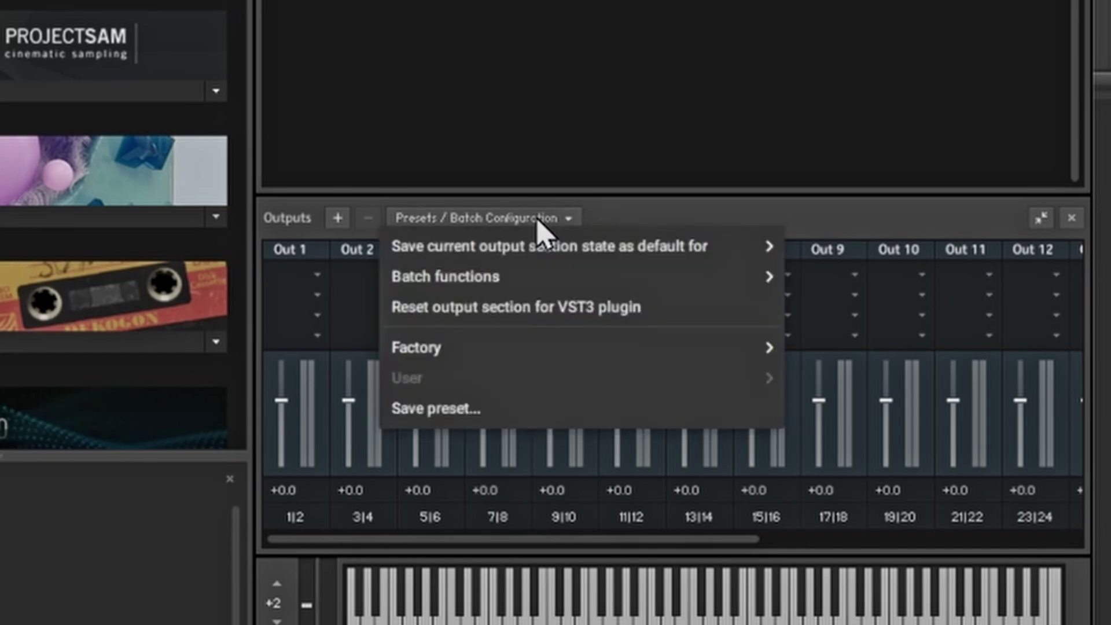
{"action": "mouse_move", "coordinate": [440, 348]}
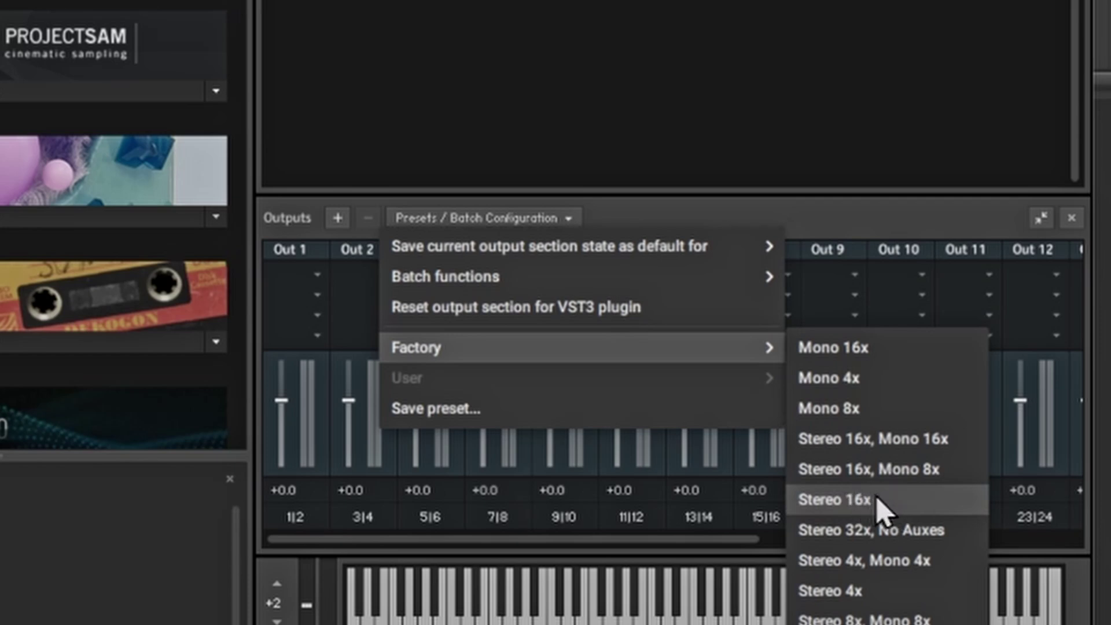
{"action": "left_click", "coordinate": [879, 231]}
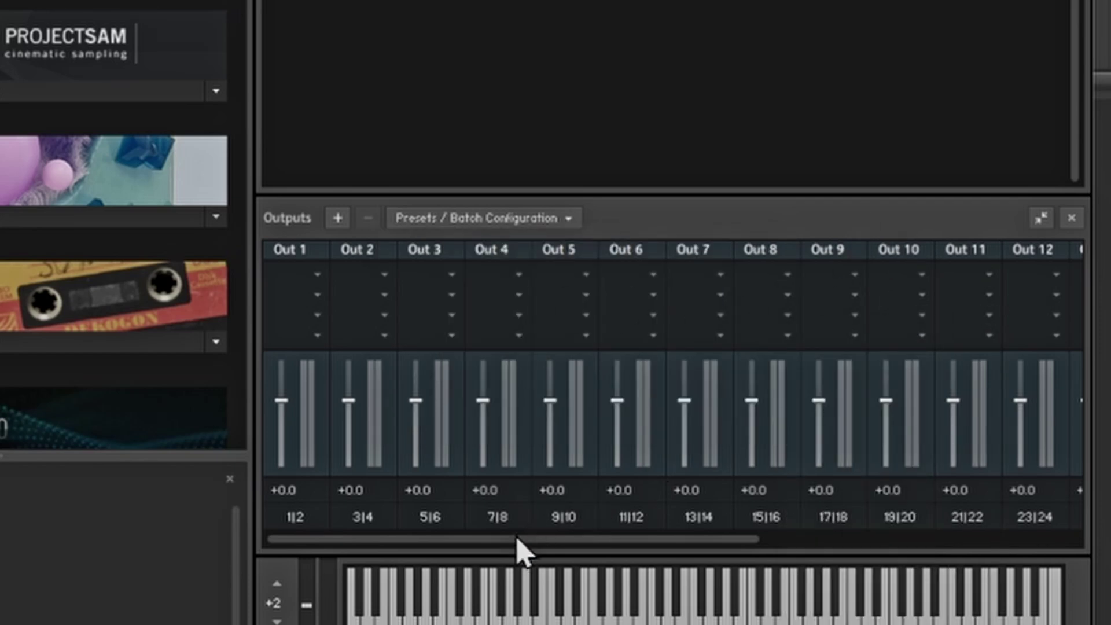
{"action": "left_click_drag", "start_coordinate": [520, 541], "coordinate": [381, 554]}
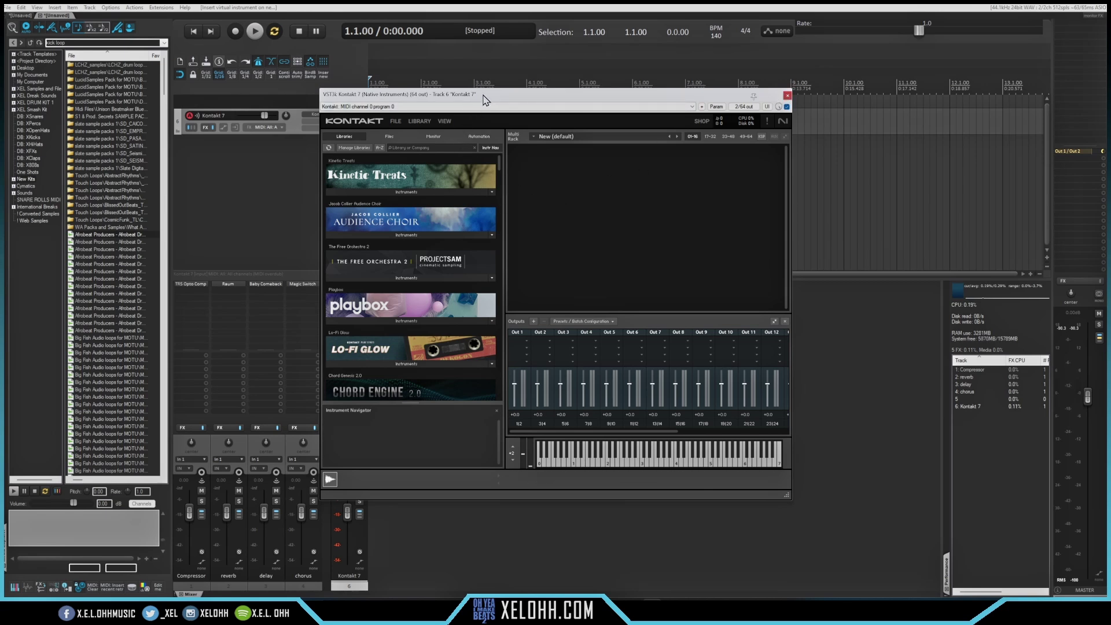
Step: Build 16 channels of MIDI routing to the Kontakt 7 track from its FX chain window, and close that window
{"action": "key", "text": "Escape"}
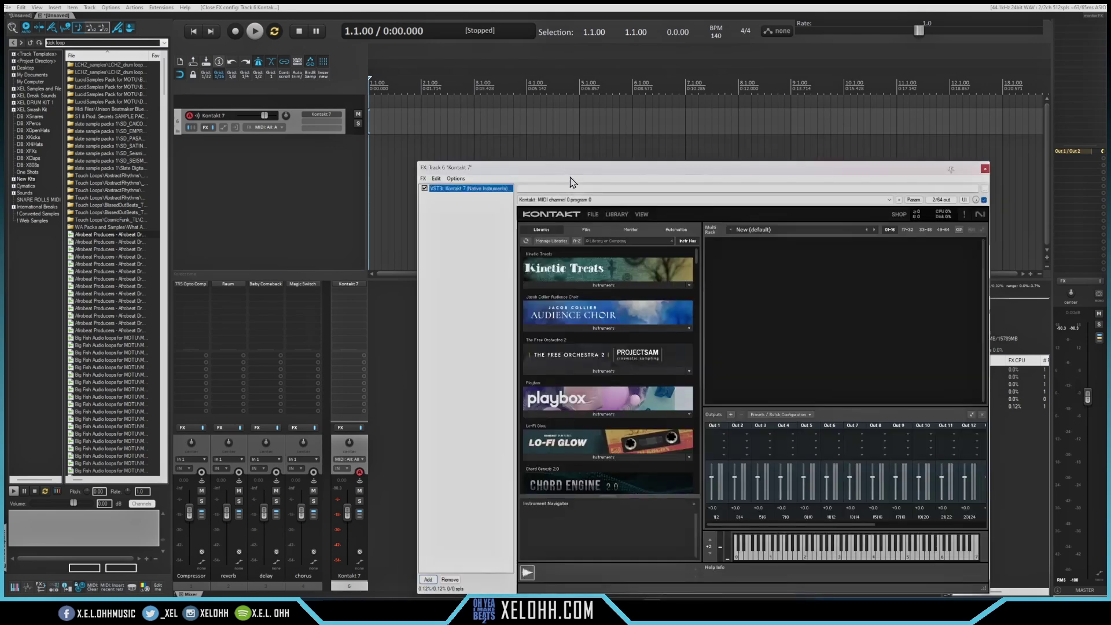
{"action": "left_click_drag", "start_coordinate": [602, 171], "coordinate": [550, 95]}
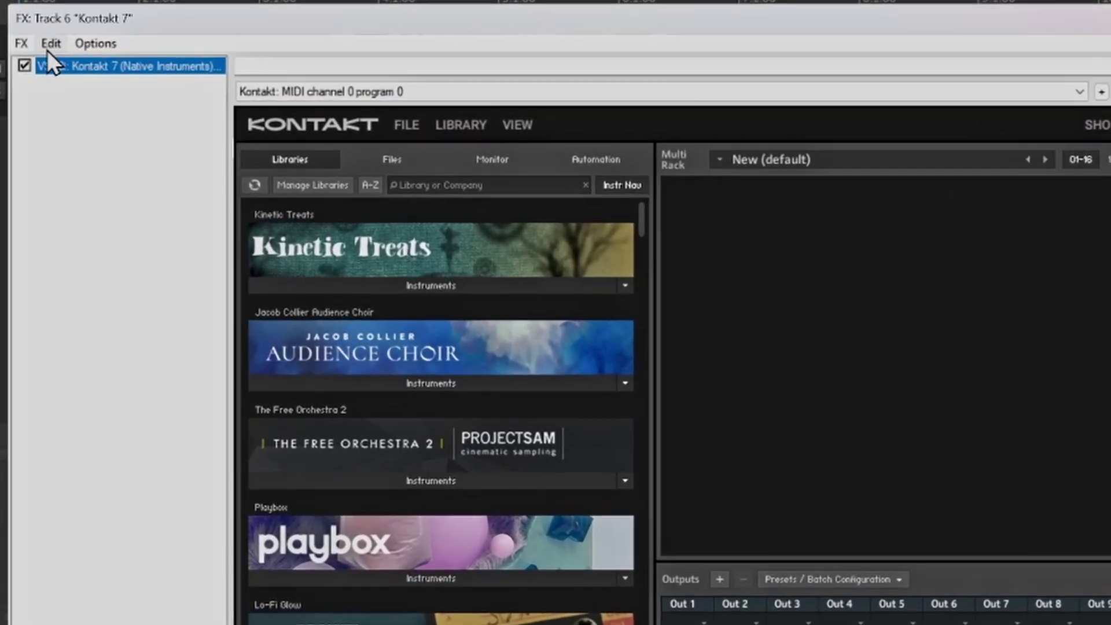
{"action": "left_click", "coordinate": [50, 44]}
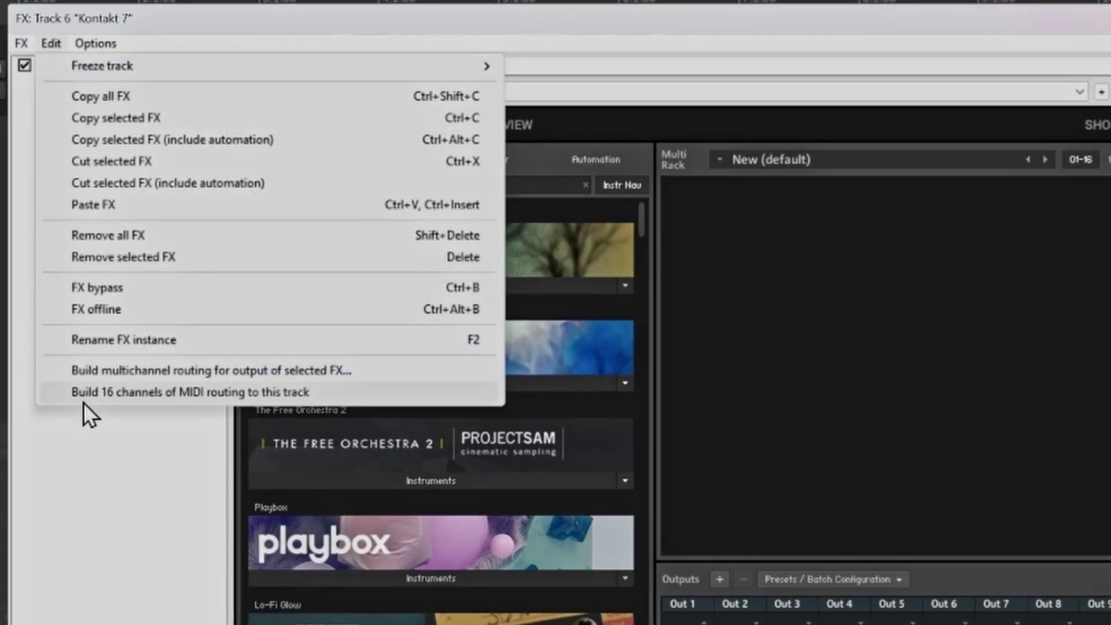
{"action": "left_click", "coordinate": [202, 394]}
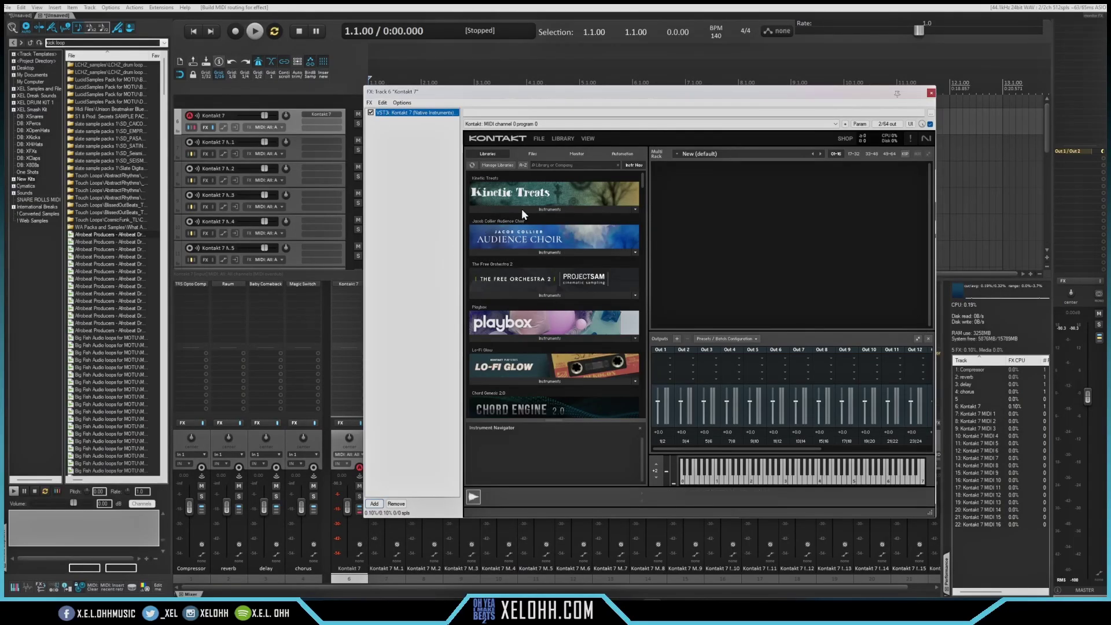
{"action": "left_click", "coordinate": [931, 93]}
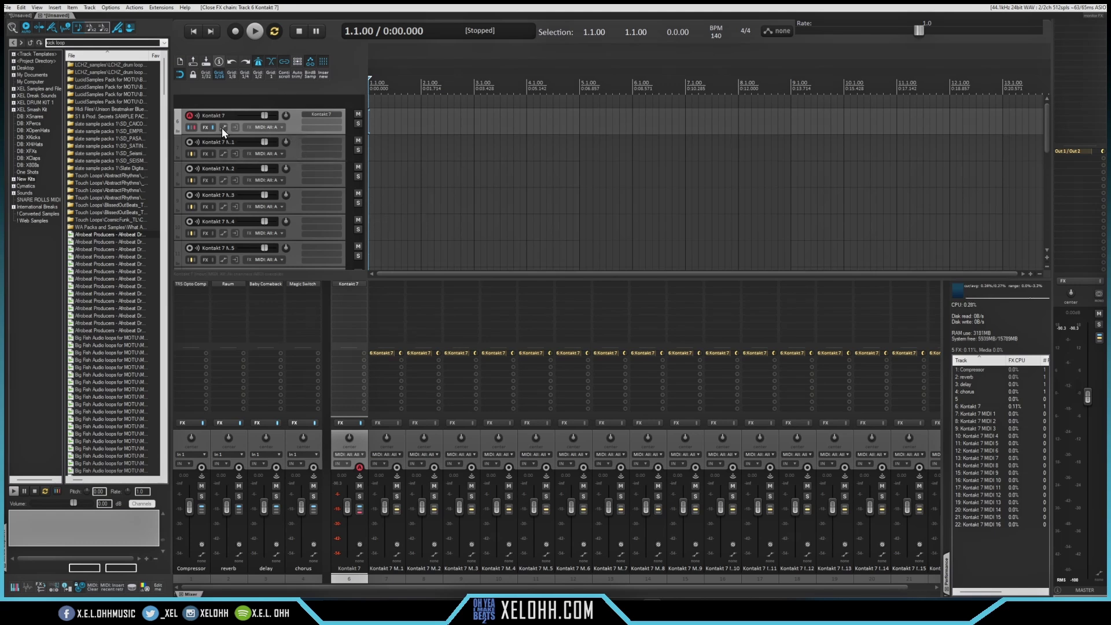
Step: Open the routing window of the Kontakt 7 track and examine its list of MIDI receives
{"action": "right_click", "coordinate": [192, 126]}
{"action": "left_click", "coordinate": [208, 117]}
{"action": "mouse_move", "coordinate": [191, 128]}
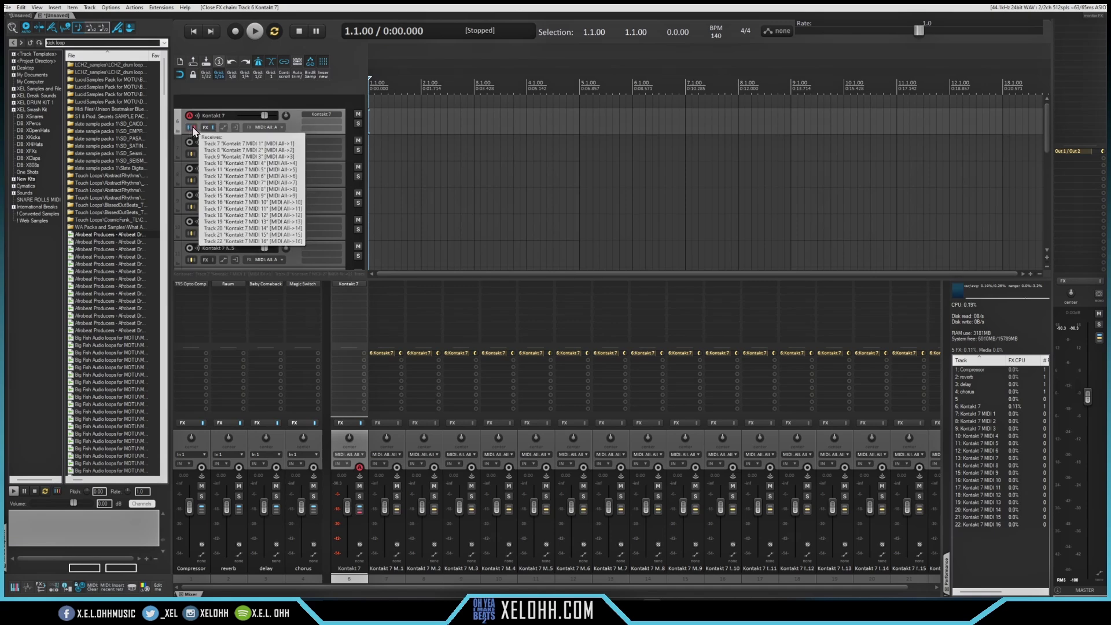
{"action": "left_click", "coordinate": [193, 126]}
{"action": "left_click_drag", "start_coordinate": [503, 111], "coordinate": [502, 58]}
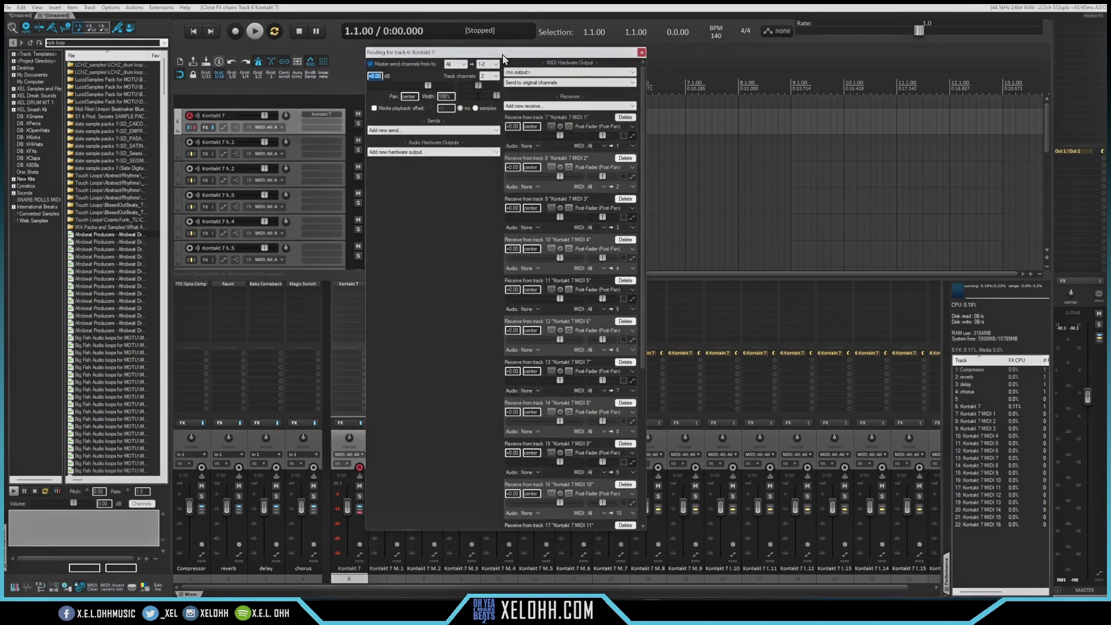
{"action": "scroll", "coordinate": [581, 260], "scroll_direction": "down", "scroll_amount": 5}
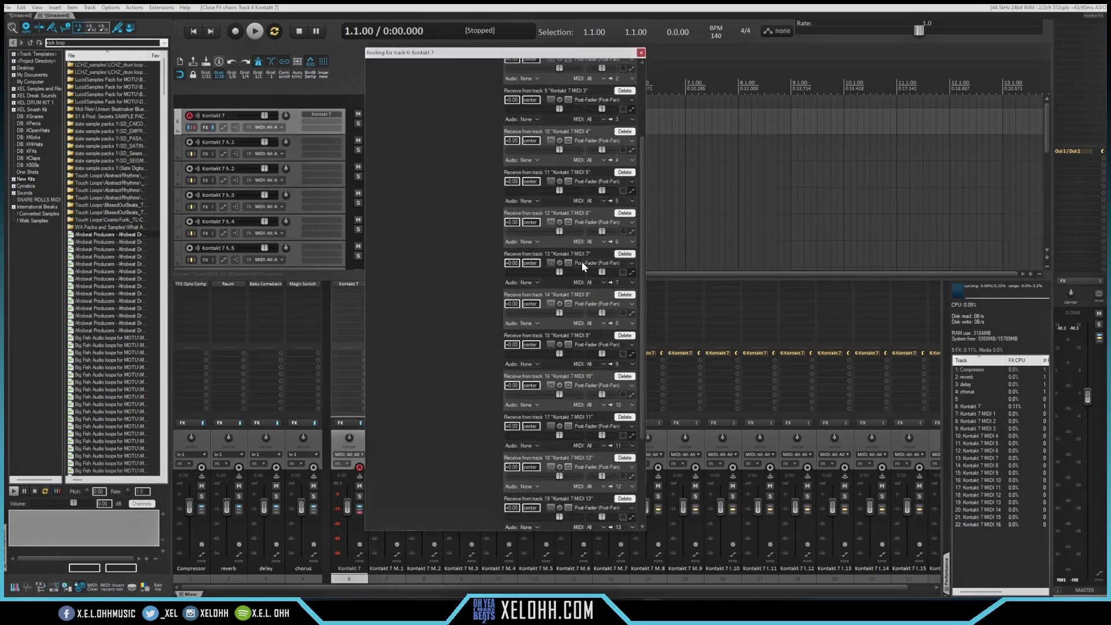
Step: Add sends from the Kontakt 7 track to all tracks in its routing window
{"action": "scroll", "coordinate": [581, 268], "scroll_direction": "down", "scroll_amount": 1}
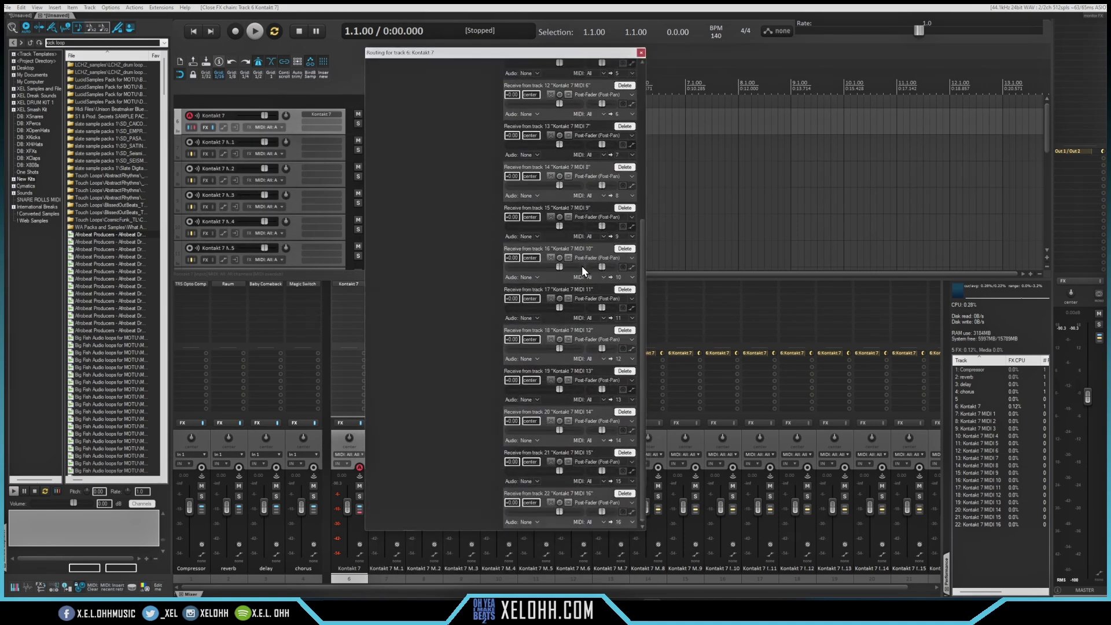
{"action": "scroll", "coordinate": [589, 455], "scroll_direction": "up", "scroll_amount": 6}
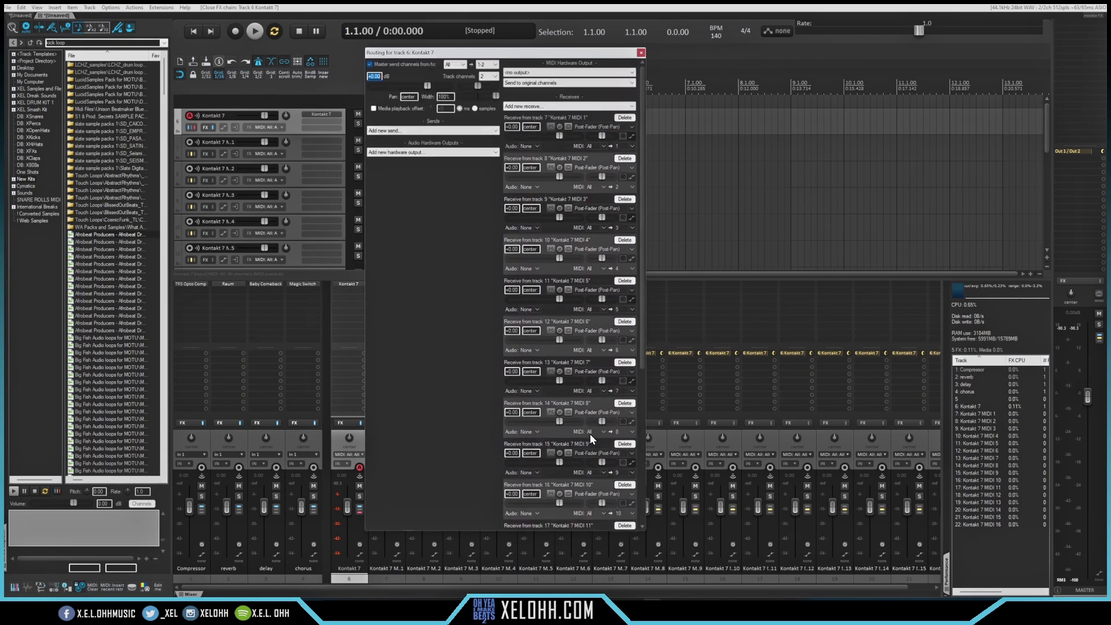
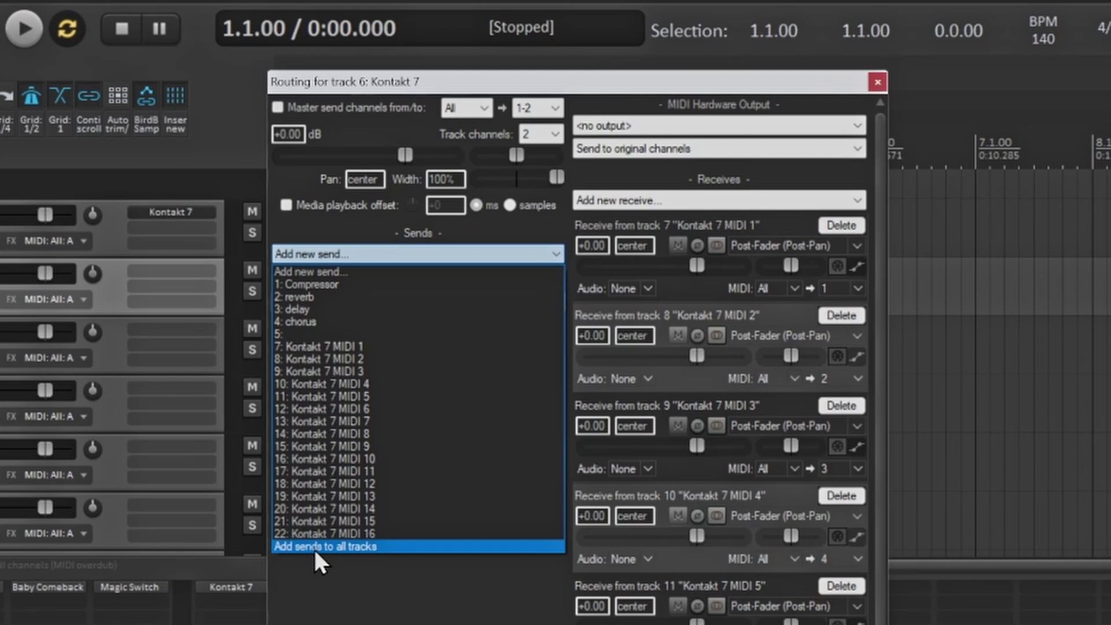
{"action": "left_click", "coordinate": [313, 547]}
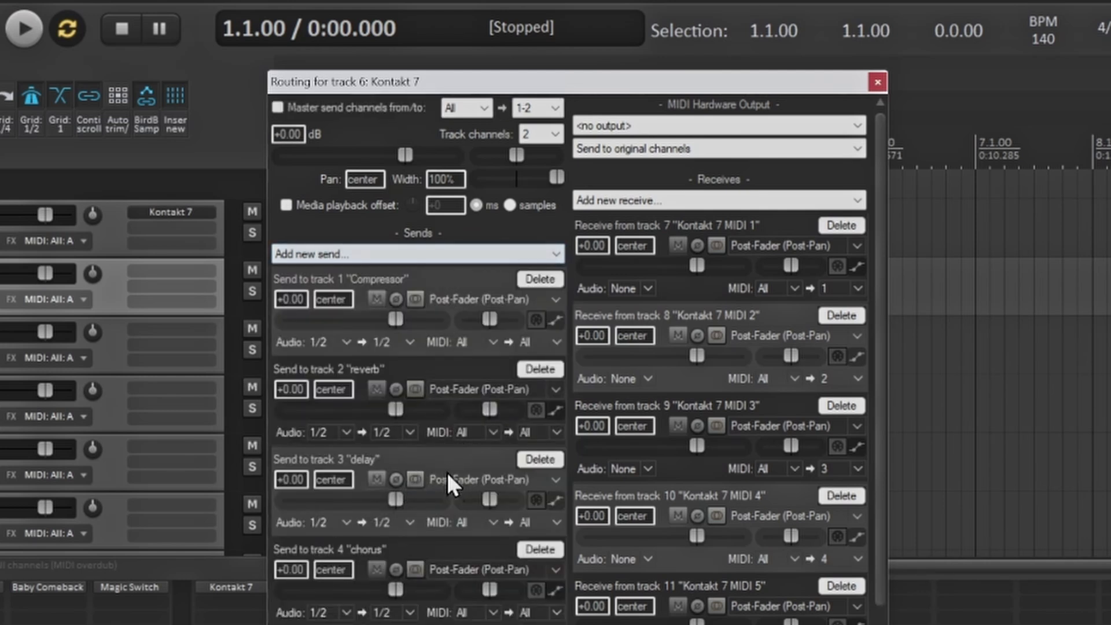
Step: Delete the Kontakt 7 track's sends to Compressor, reverb, delay, chorus and the unnamed track 5
{"action": "left_click", "coordinate": [542, 281]}
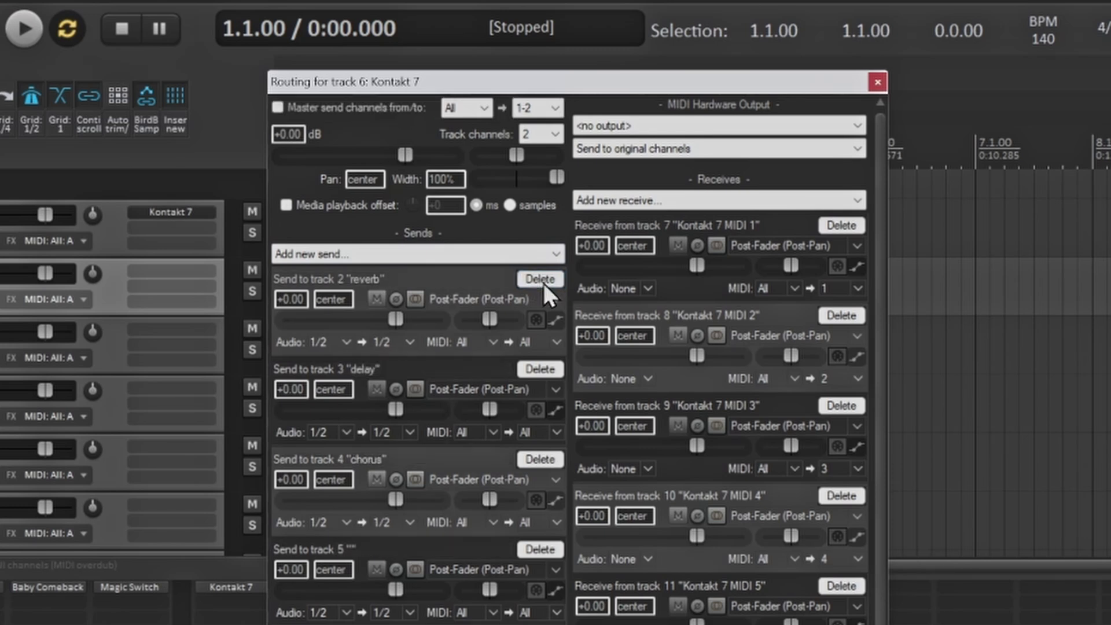
{"action": "left_click", "coordinate": [543, 283]}
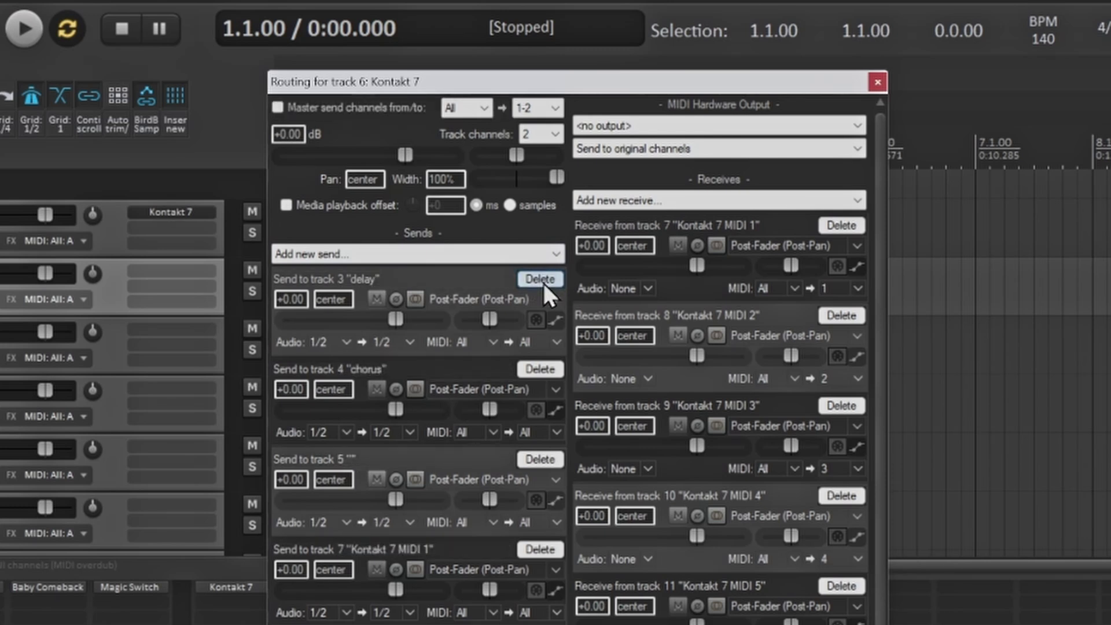
{"action": "left_click", "coordinate": [544, 283]}
{"action": "left_click", "coordinate": [543, 283]}
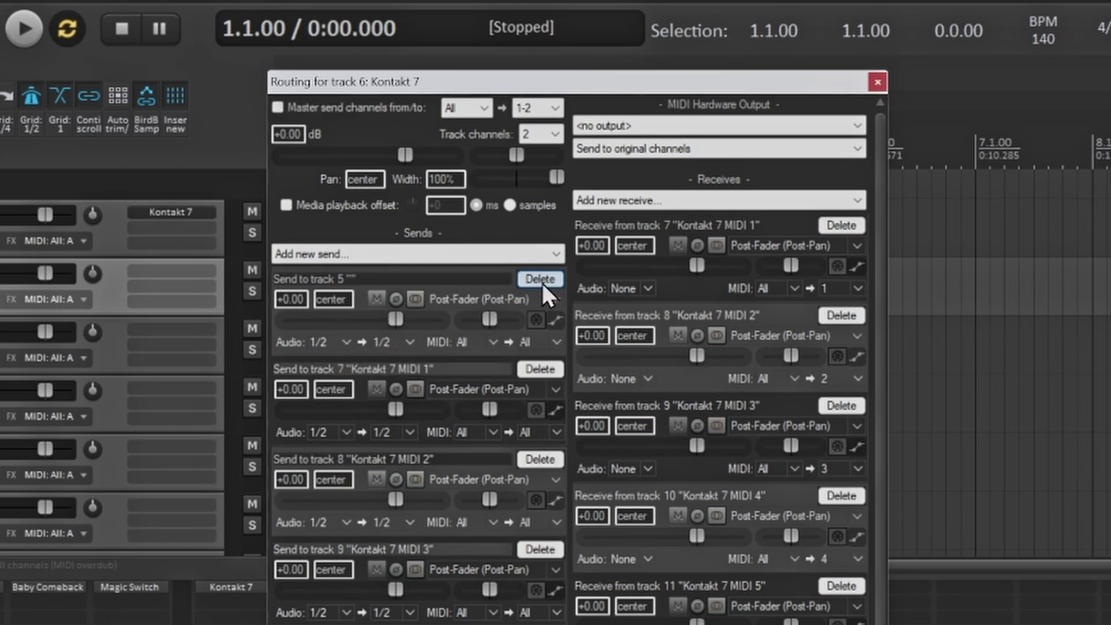
{"action": "left_click", "coordinate": [542, 283]}
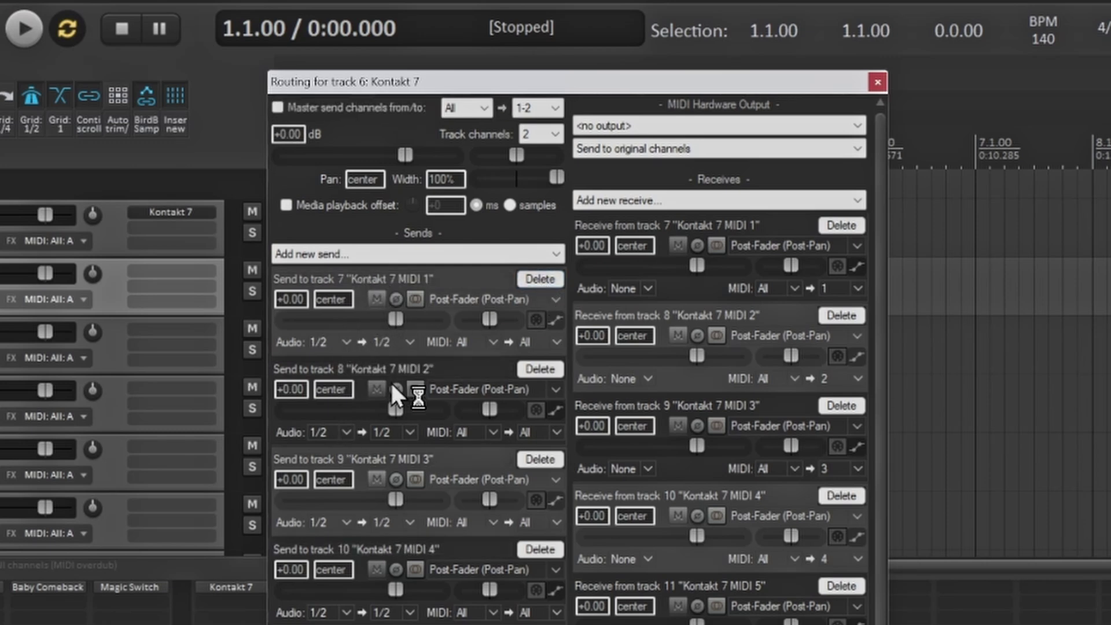
Step: Set the number of track channels on the Kontakt 7 track to 32
{"action": "scroll", "coordinate": [393, 393], "scroll_direction": "down", "scroll_amount": 10}
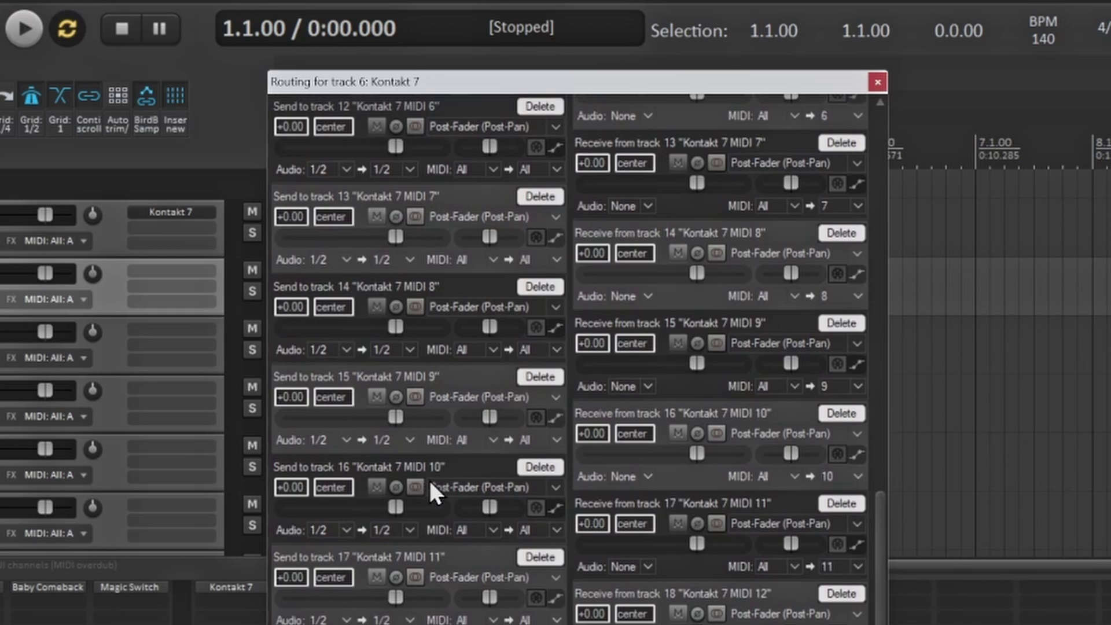
{"action": "scroll", "coordinate": [428, 478], "scroll_direction": "up", "scroll_amount": 15}
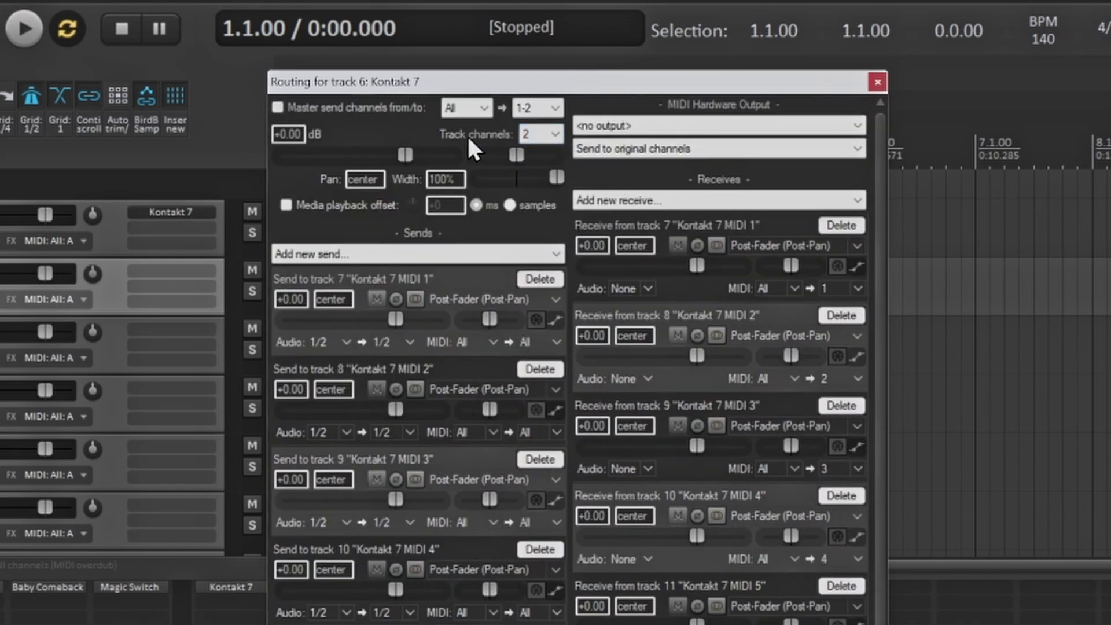
{"action": "left_click", "coordinate": [555, 137]}
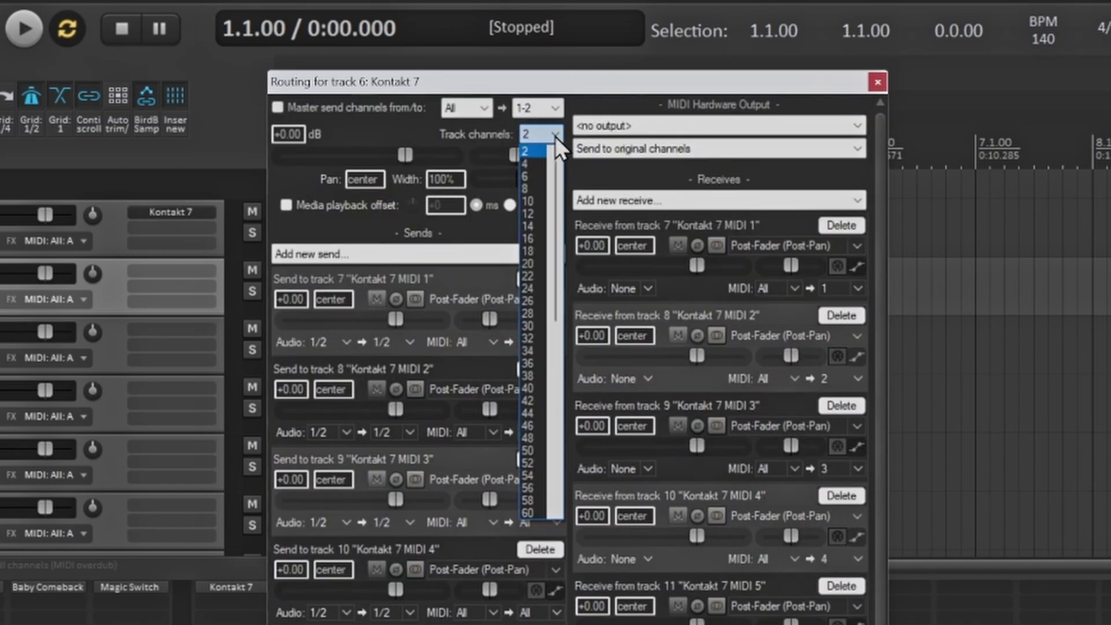
{"action": "left_click", "coordinate": [530, 338]}
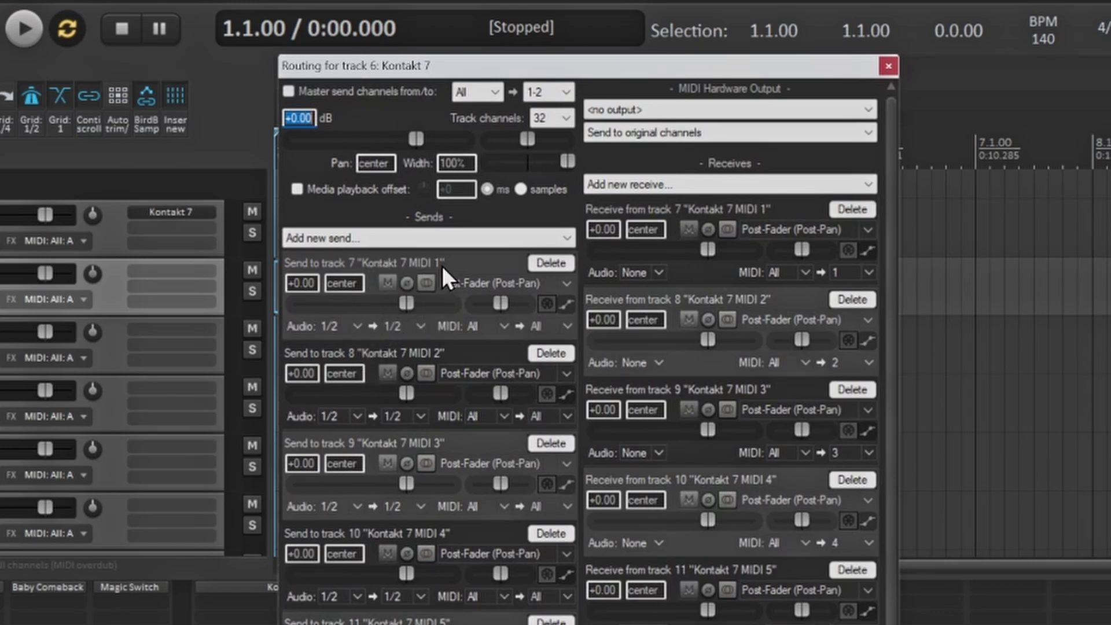
Step: Set the stereo audio source of the sends to Kontakt 7 MIDI 2, 3 and 4 to 3/4, 5/6 and 7/8
{"action": "left_click", "coordinate": [331, 416]}
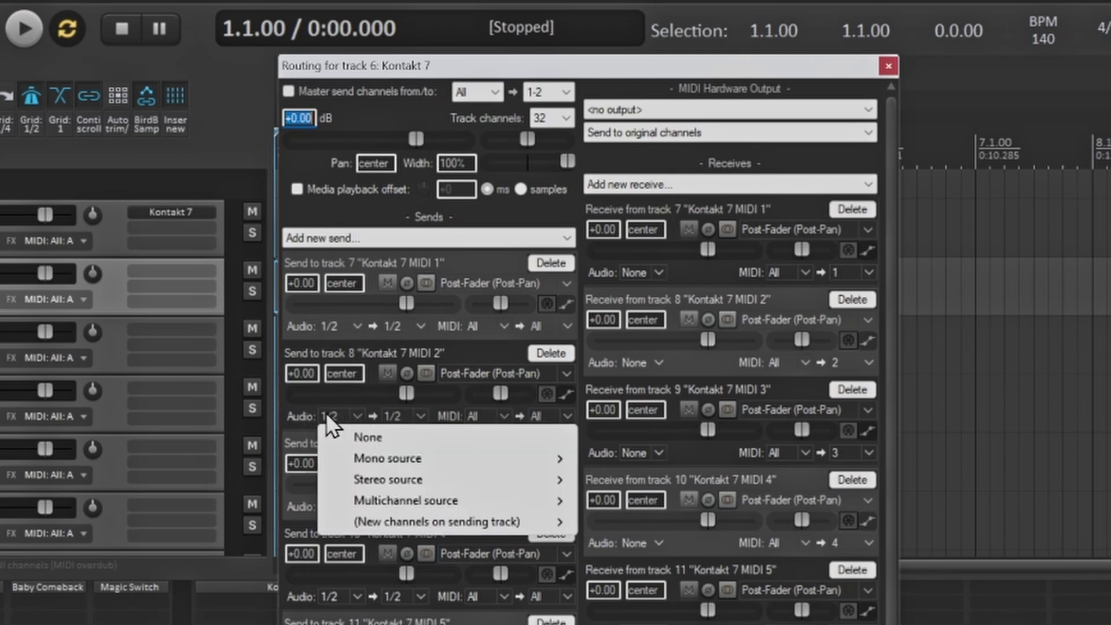
{"action": "mouse_move", "coordinate": [433, 473]}
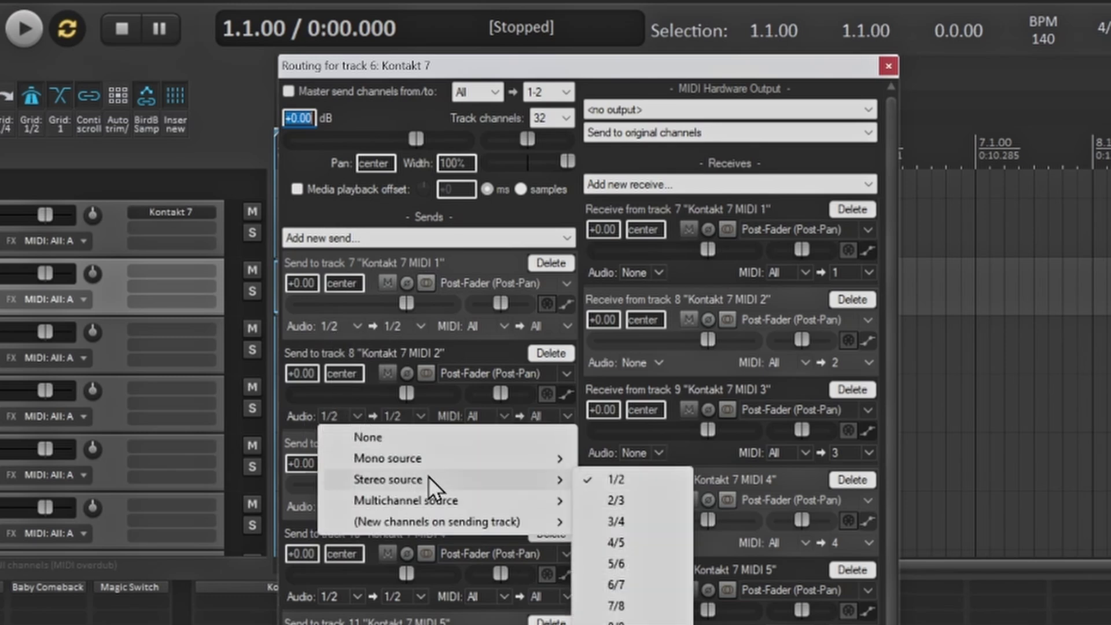
{"action": "left_click", "coordinate": [622, 521]}
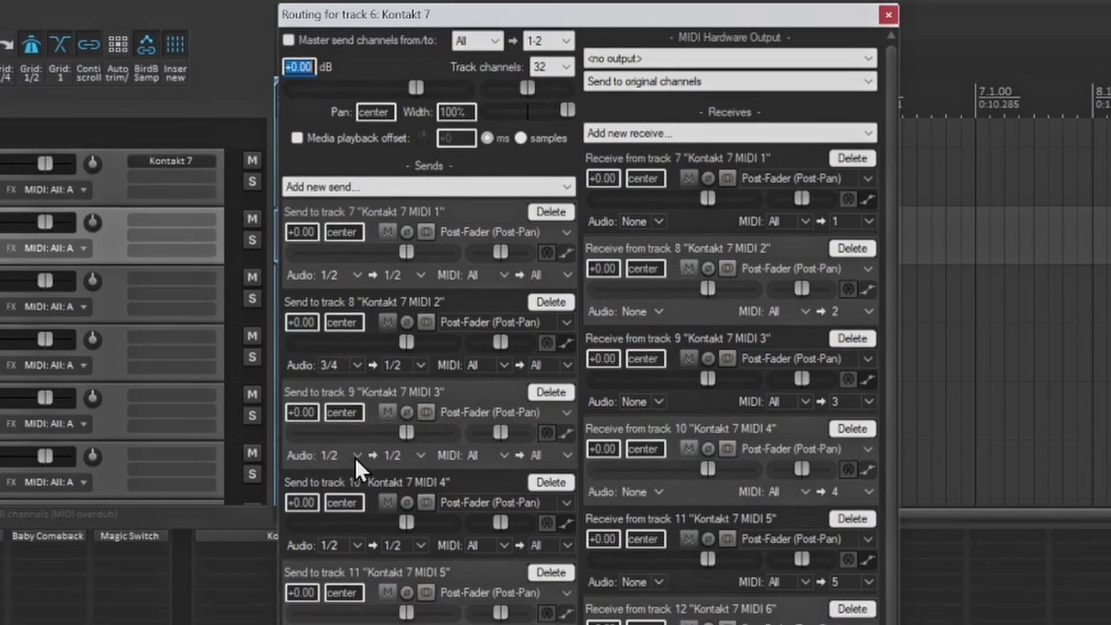
{"action": "left_click", "coordinate": [347, 506]}
{"action": "mouse_move", "coordinate": [412, 167]}
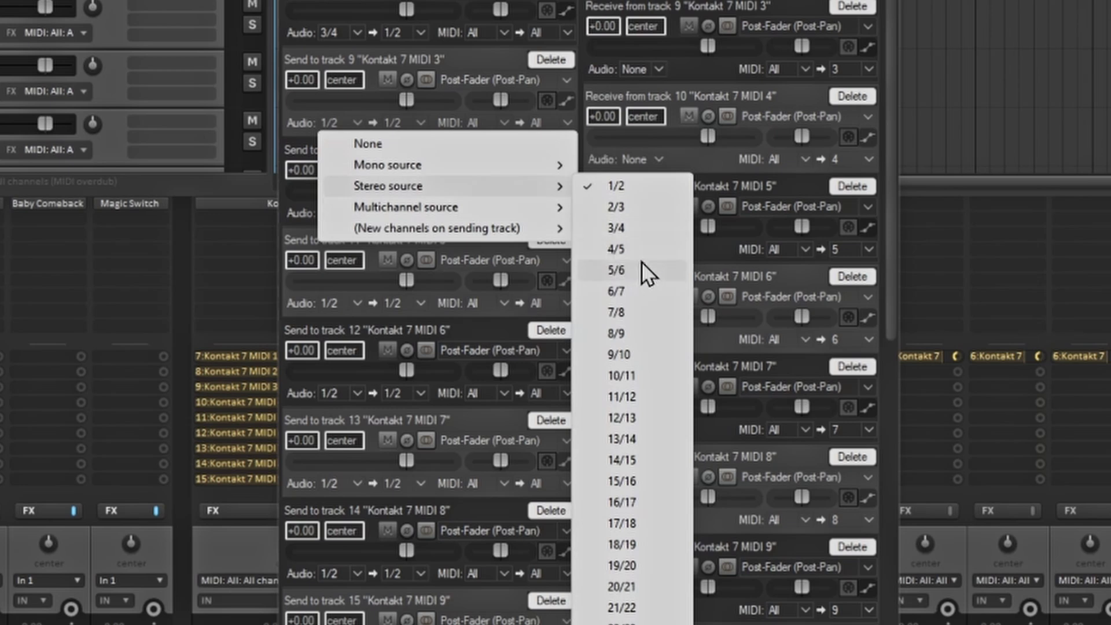
{"action": "left_click", "coordinate": [644, 268]}
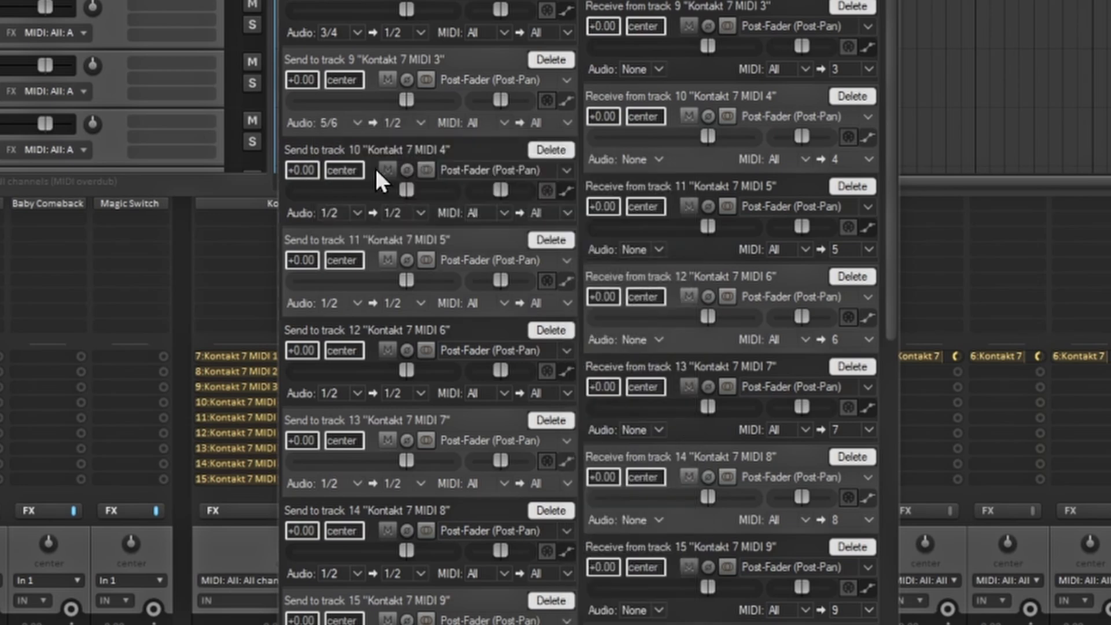
{"action": "left_click", "coordinate": [355, 214]}
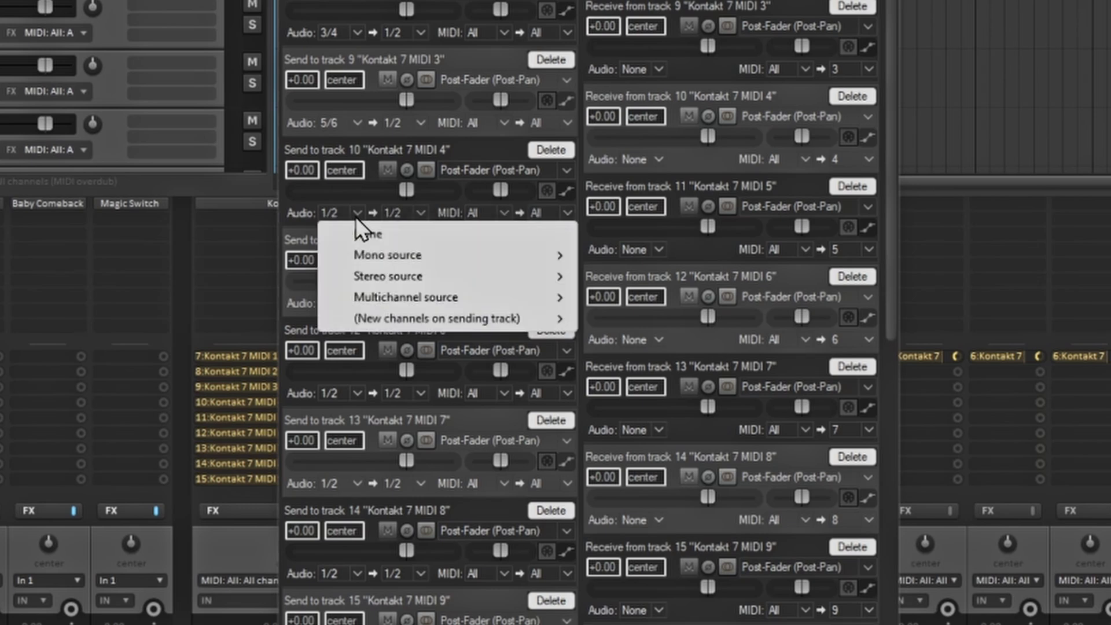
{"action": "mouse_move", "coordinate": [458, 276]}
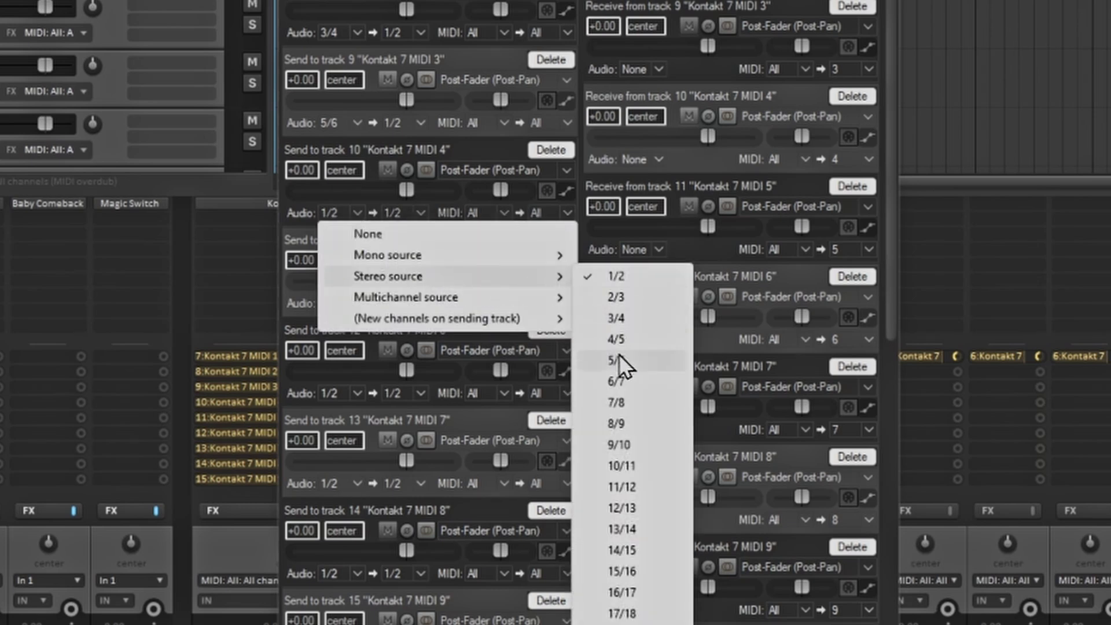
{"action": "left_click", "coordinate": [627, 402]}
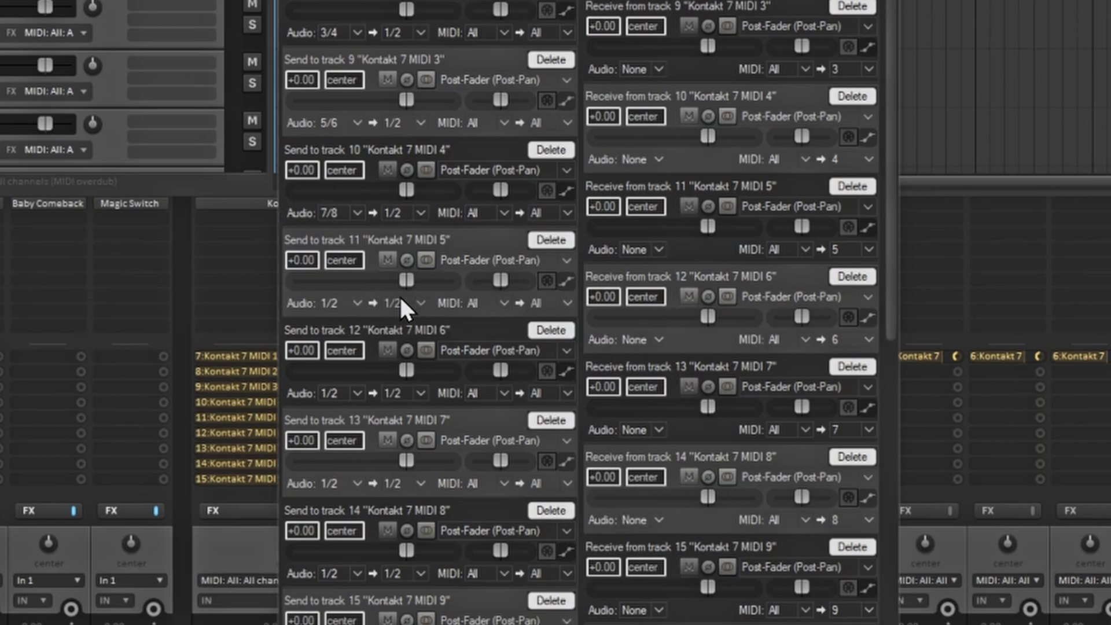
Step: Set the stereo audio sources of the sends to Kontakt 7 MIDI 5 through 9 to consecutive pairs from 9/10 to 17/18
{"action": "scroll", "coordinate": [400, 298], "scroll_direction": "down", "scroll_amount": 3}
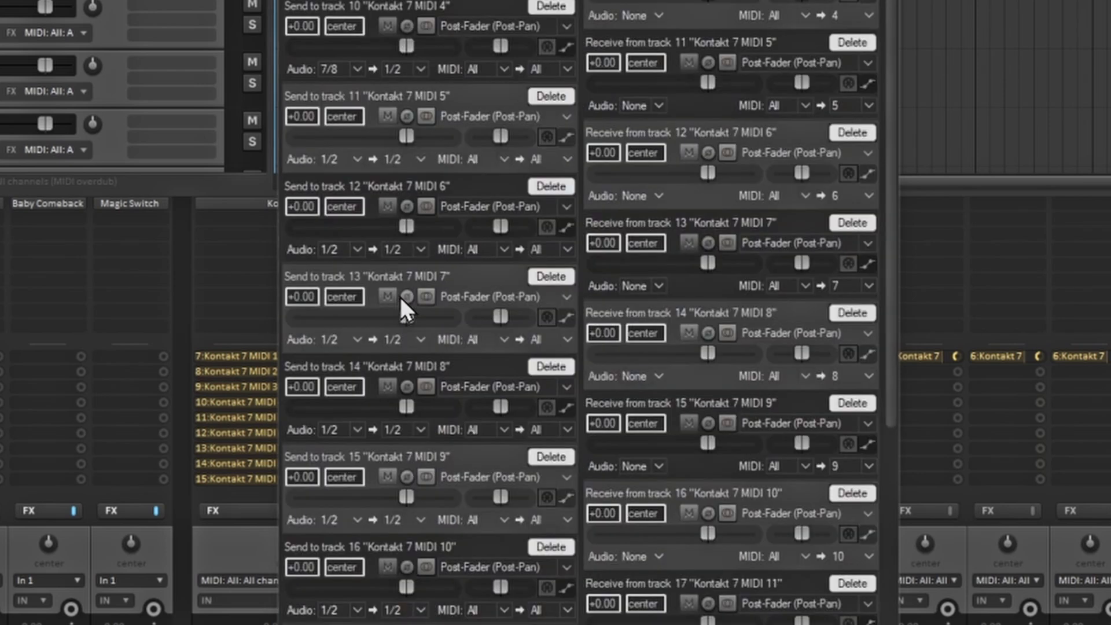
{"action": "left_click", "coordinate": [342, 160]}
{"action": "left_click", "coordinate": [618, 390]}
{"action": "left_click", "coordinate": [342, 249]}
{"action": "left_click", "coordinate": [622, 522]}
{"action": "left_click", "coordinate": [341, 339]}
{"action": "scroll", "coordinate": [405, 289], "scroll_direction": "down", "scroll_amount": 6}
{"action": "left_click", "coordinate": [341, 142]}
{"action": "left_click", "coordinate": [341, 231]}
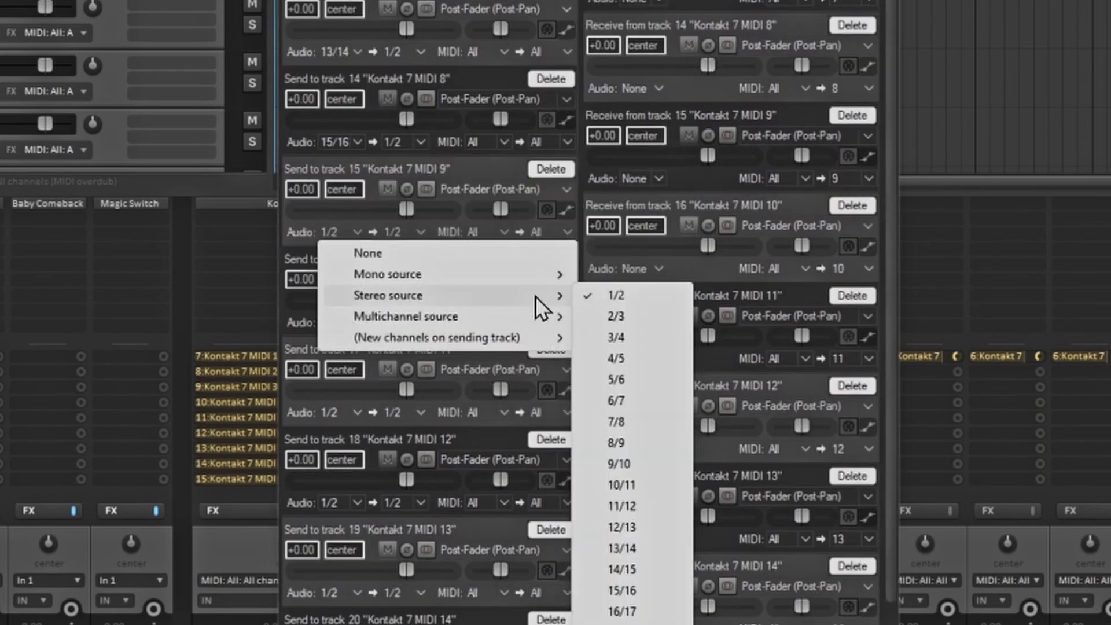
{"action": "left_click", "coordinate": [655, 98]}
Step: Set the stereo audio sources of the sends to Kontakt 7 MIDI 10, 11 and 12 to 19/20, 21/22 and 23/24
{"action": "scroll", "coordinate": [654, 98], "scroll_direction": "down", "scroll_amount": 3}
{"action": "left_click", "coordinate": [341, 130]}
{"action": "left_click", "coordinate": [619, 573]}
{"action": "left_click", "coordinate": [341, 221]}
{"action": "left_click", "coordinate": [622, 521]}
{"action": "left_click", "coordinate": [341, 311]}
{"action": "left_click", "coordinate": [623, 550]}
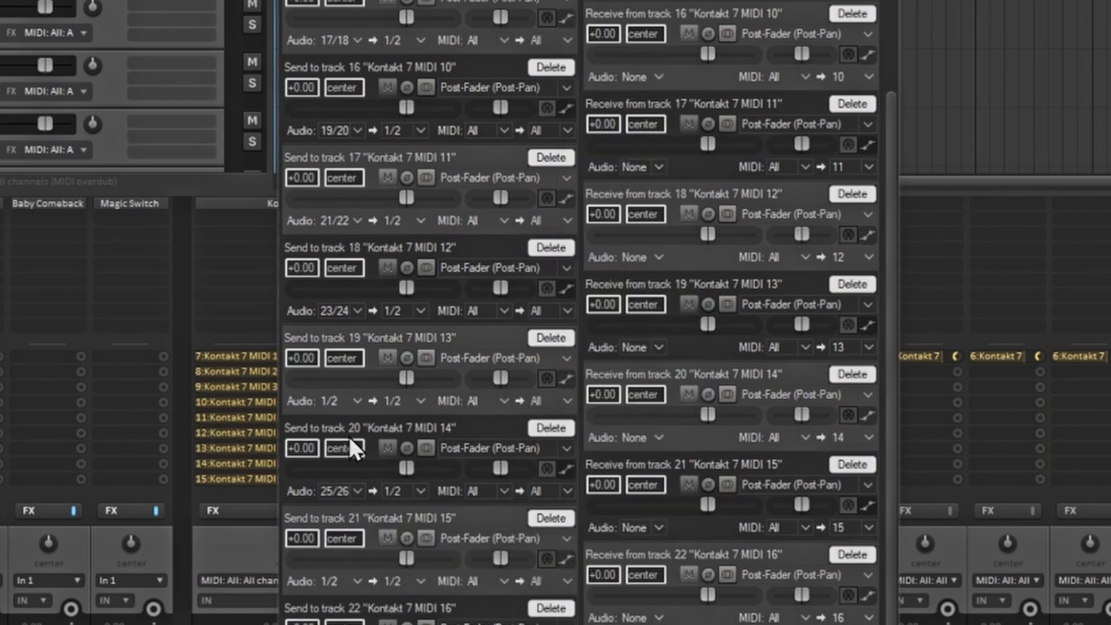
Step: Set the sends to Kontakt 7 MIDI 13 through 16 to stereo sources 25/26, 27/28, 29/30 and 31/32, and close the routing window
{"action": "left_click", "coordinate": [342, 491]}
{"action": "left_click", "coordinate": [608, 544]}
{"action": "left_click", "coordinate": [341, 581]}
{"action": "left_click", "coordinate": [608, 598]}
{"action": "scroll", "coordinate": [405, 405], "scroll_direction": "down", "scroll_amount": 2}
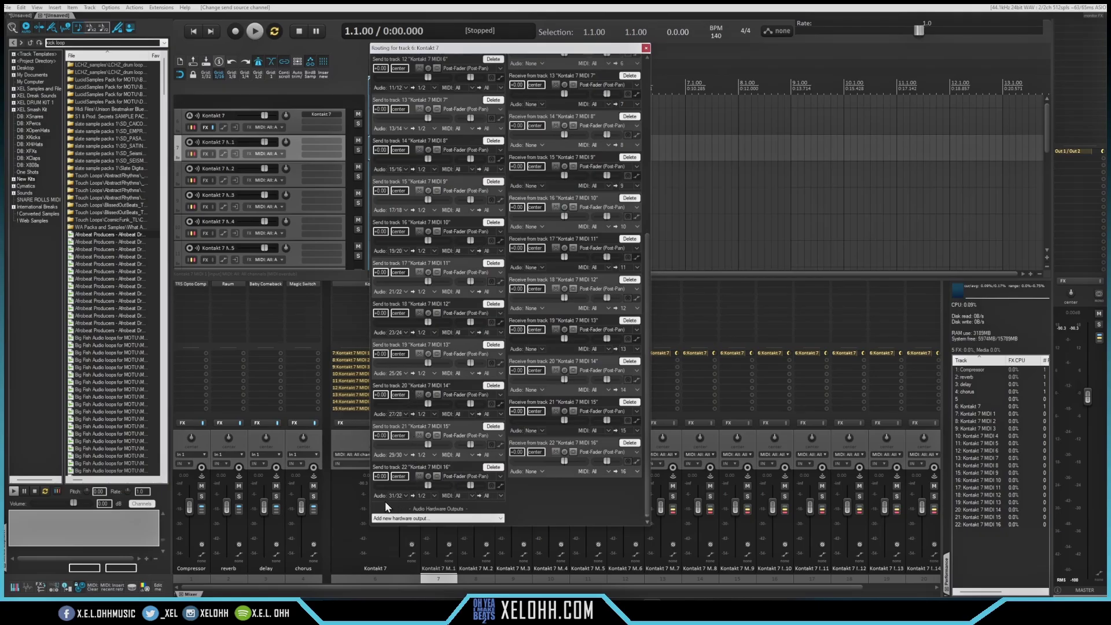
{"action": "scroll", "coordinate": [468, 437], "scroll_direction": "up", "scroll_amount": 1}
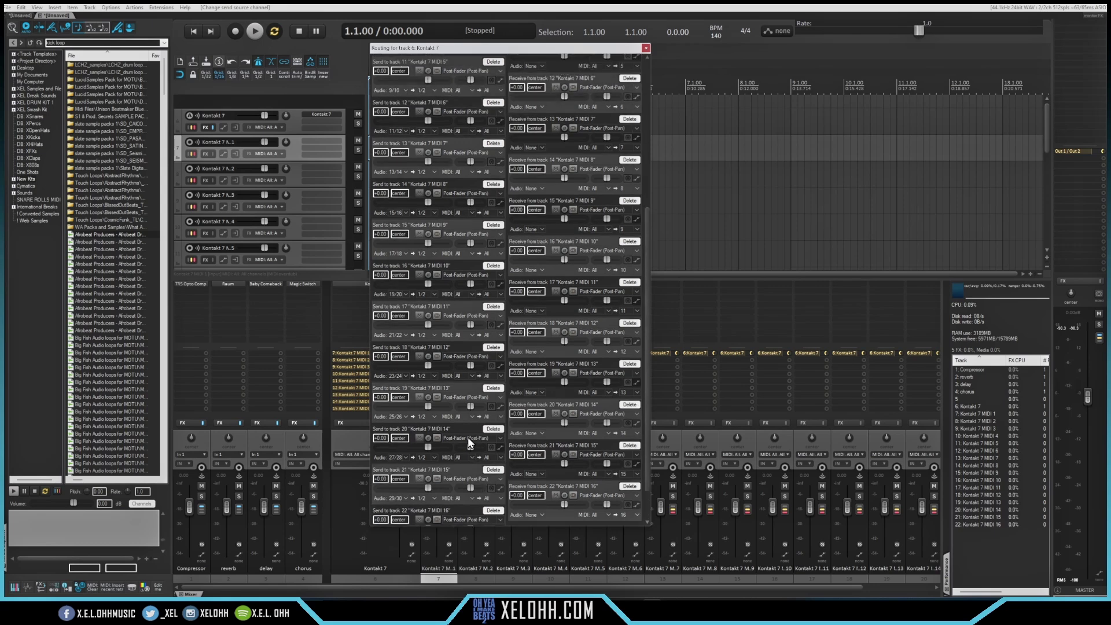
{"action": "scroll", "coordinate": [463, 439], "scroll_direction": "up", "scroll_amount": 5}
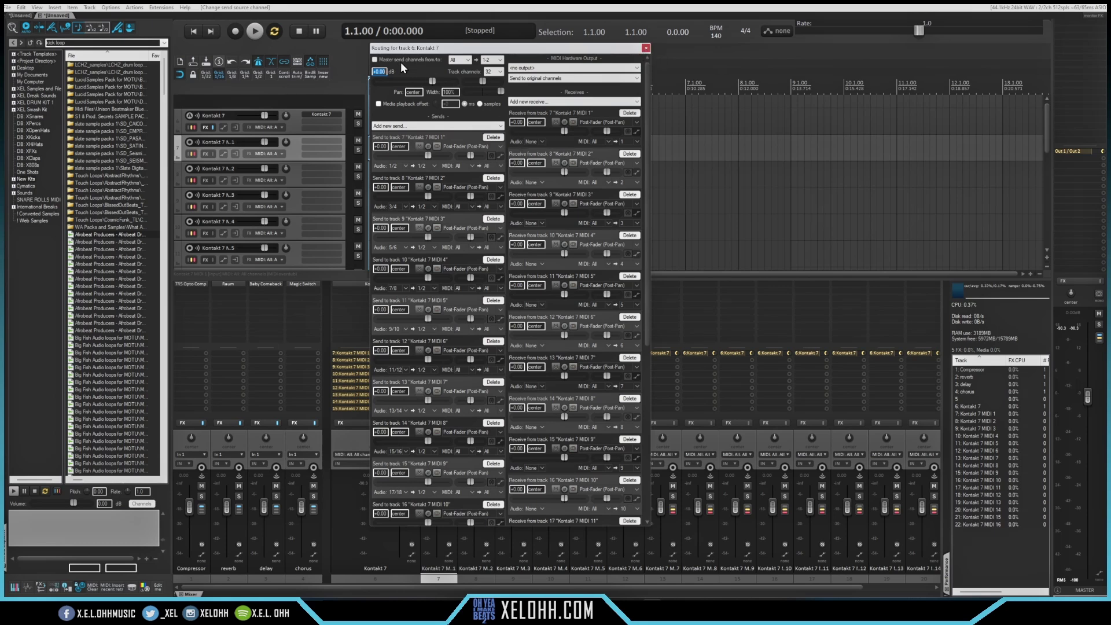
{"action": "left_click", "coordinate": [647, 51]}
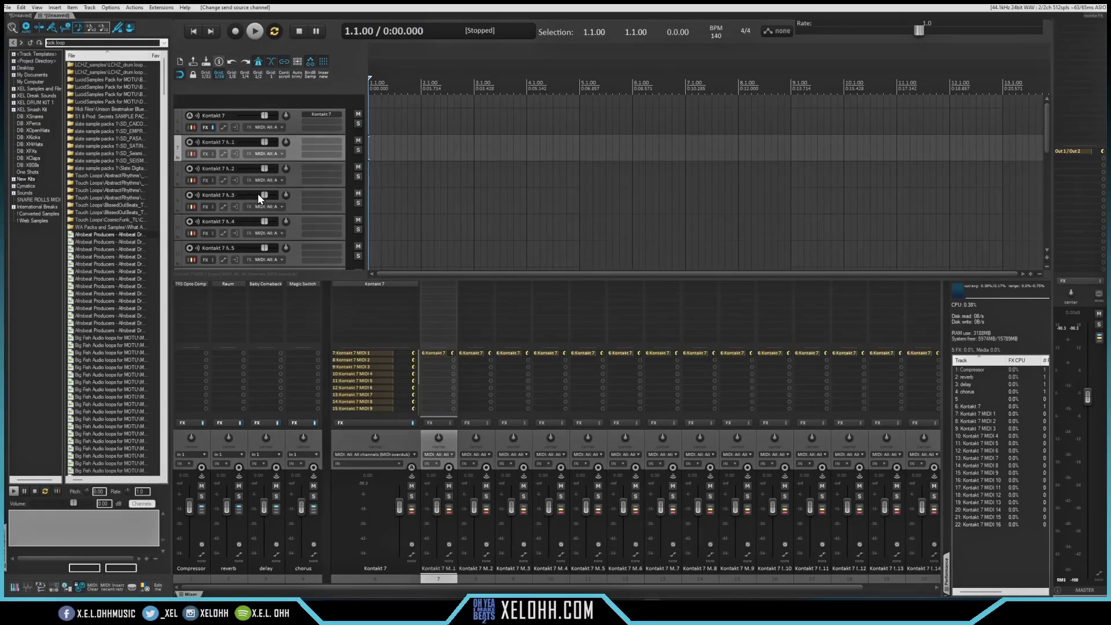
Step: Enable the master/parent send on all sixteen tracks, Kontakt 7 MIDI 1 through 16
{"action": "scroll", "coordinate": [297, 186], "scroll_direction": "down", "scroll_amount": 5}
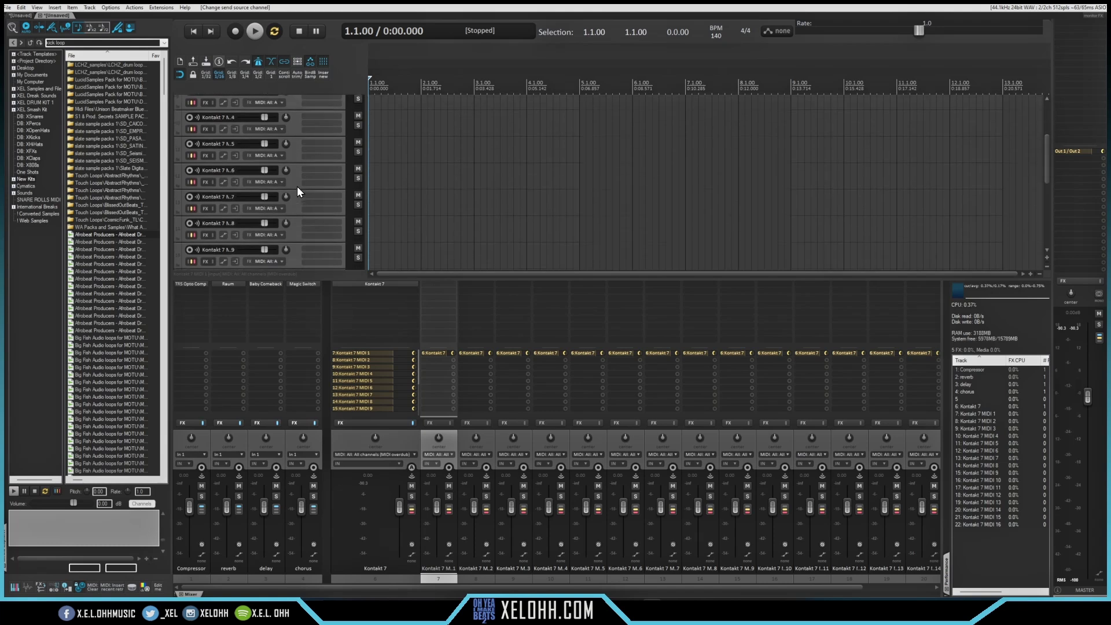
{"action": "scroll", "coordinate": [297, 186], "scroll_direction": "up", "scroll_amount": 6}
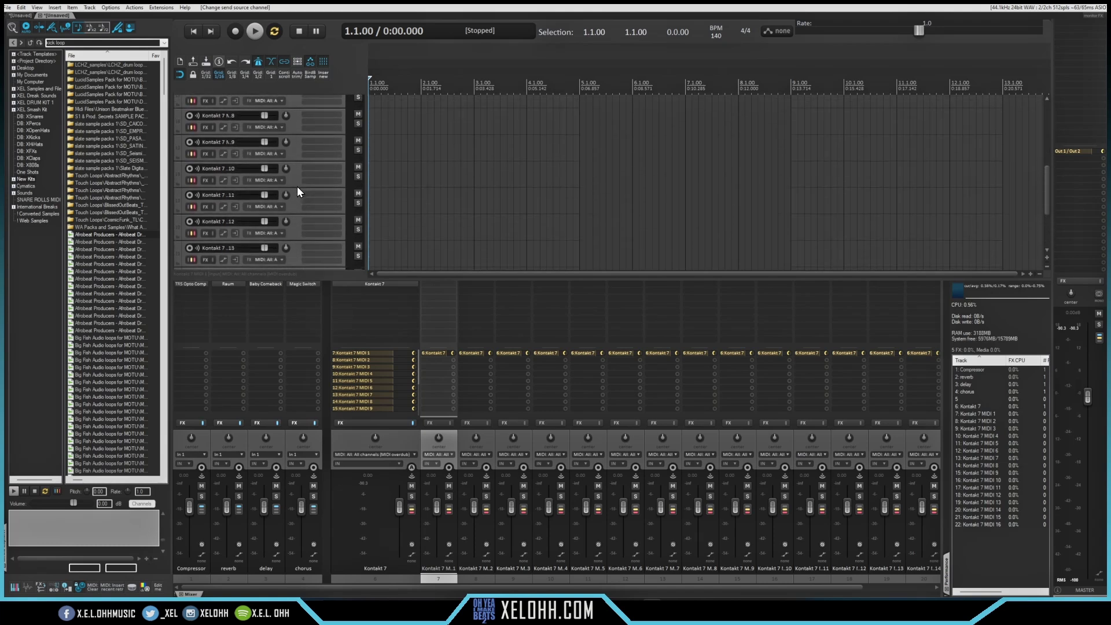
{"action": "scroll", "coordinate": [297, 191], "scroll_direction": "up", "scroll_amount": 1}
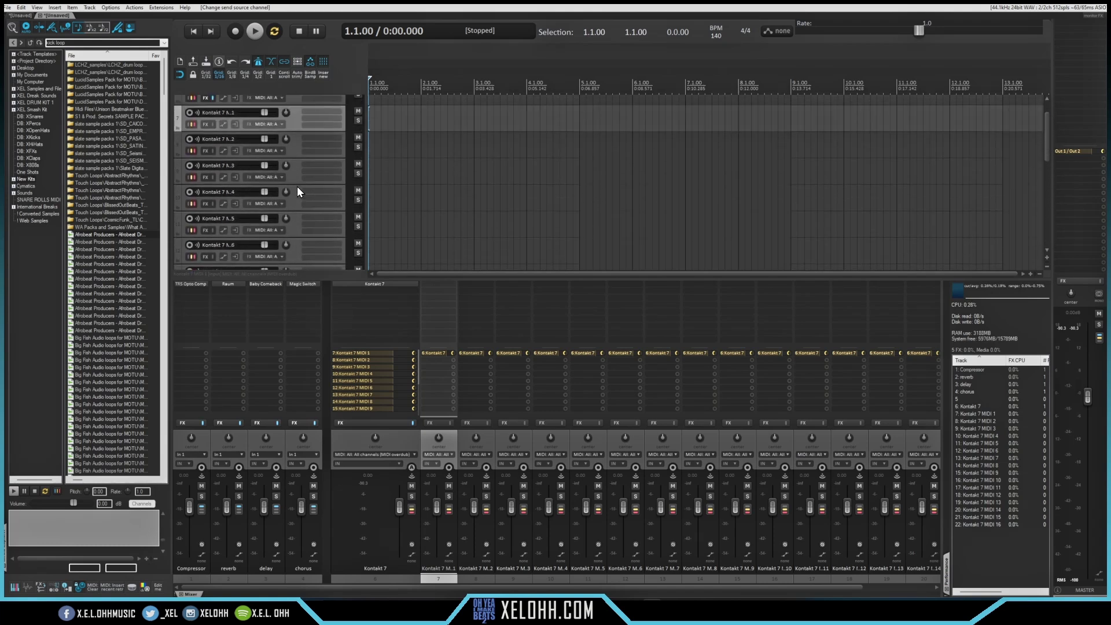
{"action": "left_click", "coordinate": [293, 147]}
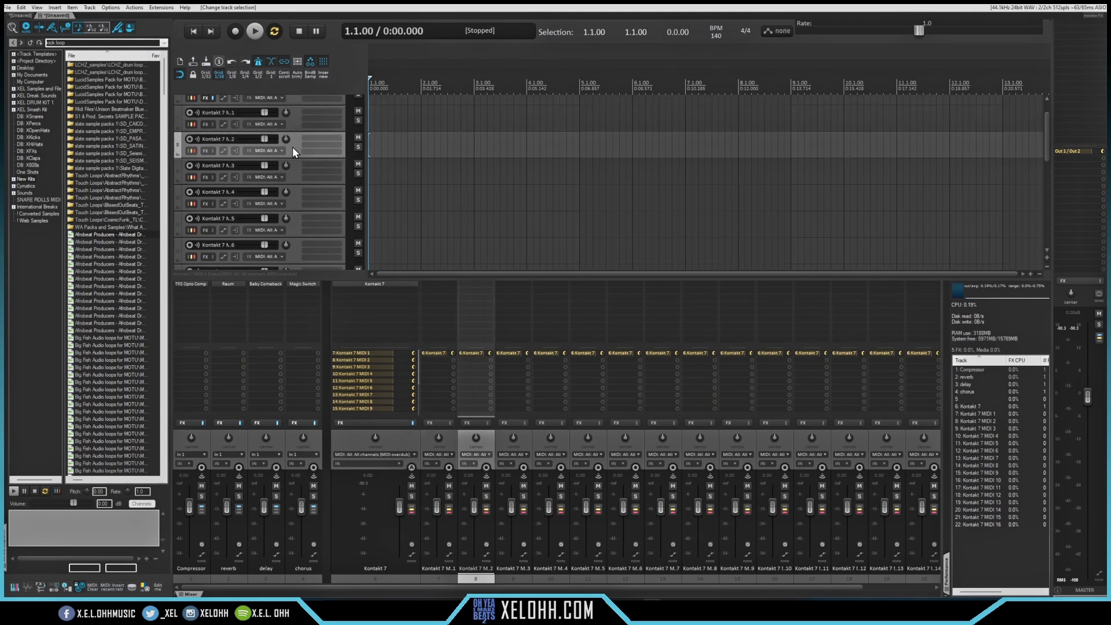
{"action": "scroll", "coordinate": [292, 166], "scroll_direction": "down", "scroll_amount": 5}
{"action": "scroll", "coordinate": [292, 175], "scroll_direction": "down", "scroll_amount": 5}
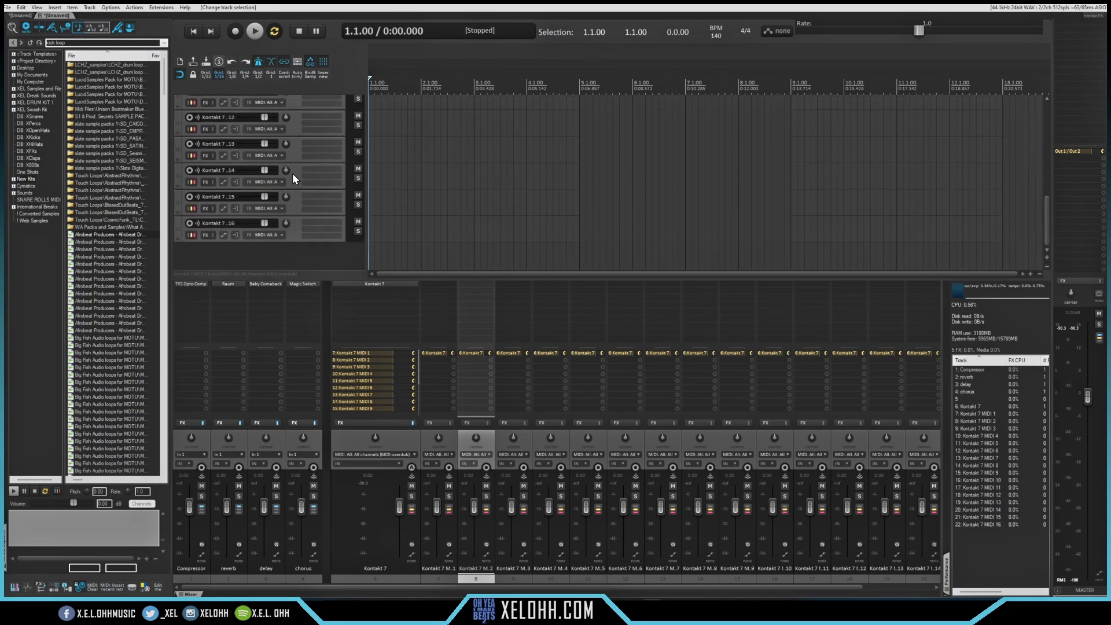
{"action": "left_click", "coordinate": [297, 229], "text": "shift"}
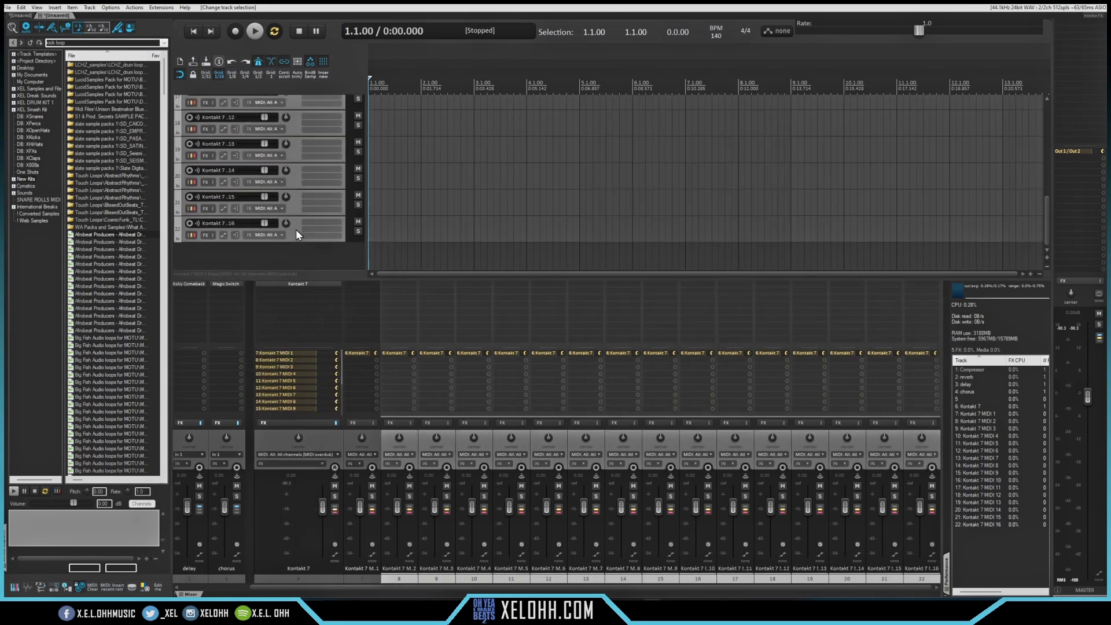
{"action": "scroll", "coordinate": [297, 204], "scroll_direction": "up", "scroll_amount": 6}
{"action": "scroll", "coordinate": [297, 204], "scroll_direction": "up", "scroll_amount": 4}
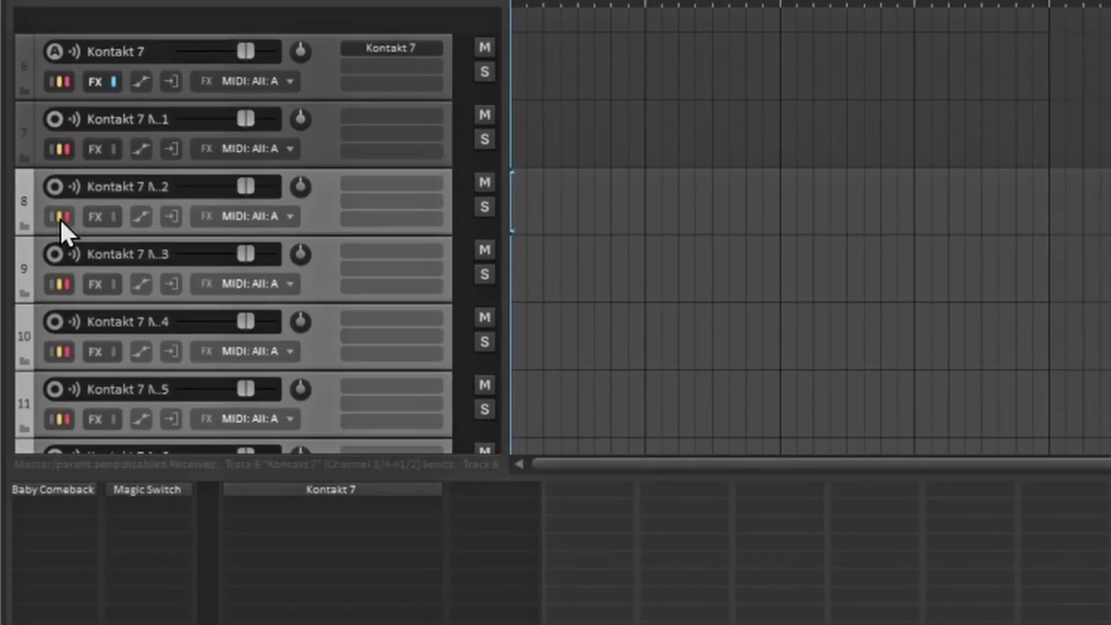
{"action": "mouse_move", "coordinate": [170, 184]}
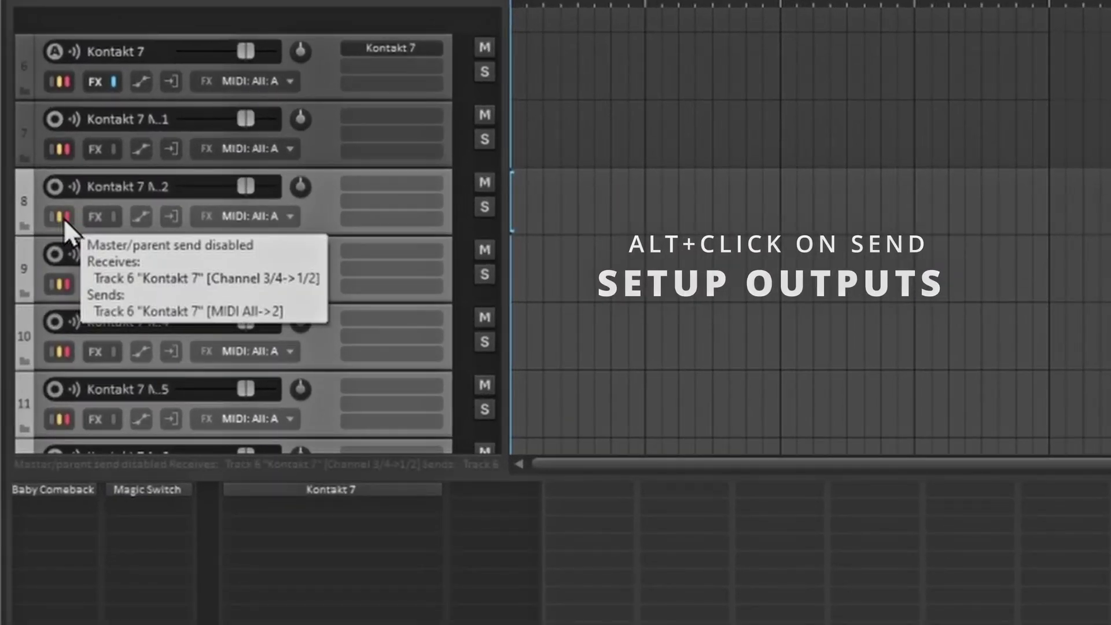
{"action": "left_click", "coordinate": [58, 216], "text": "alt"}
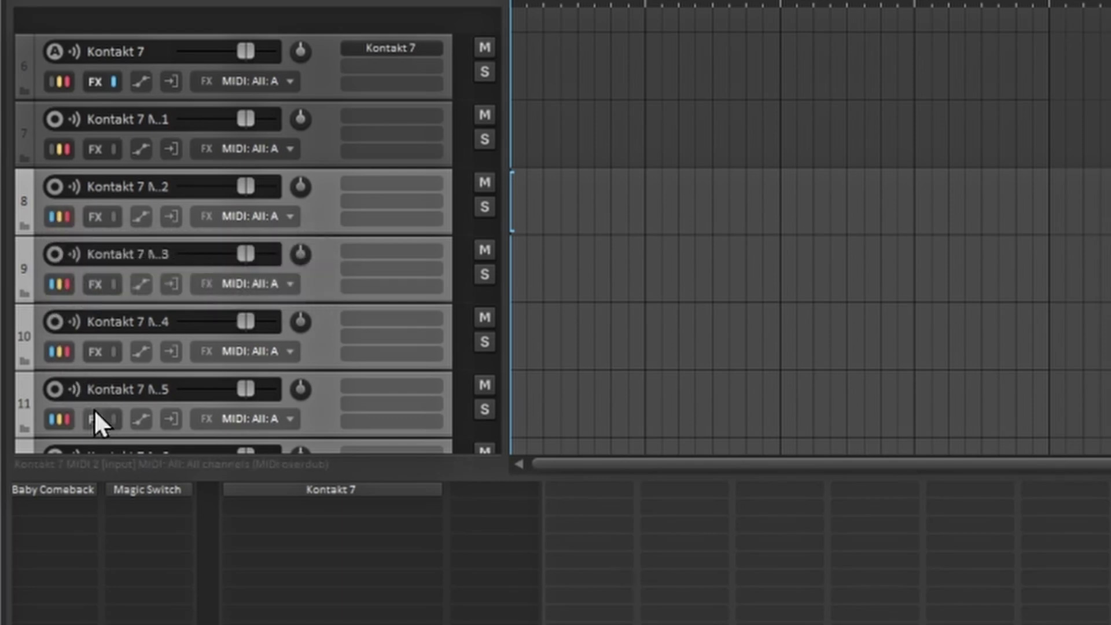
{"action": "left_click", "coordinate": [258, 168], "text": "shift"}
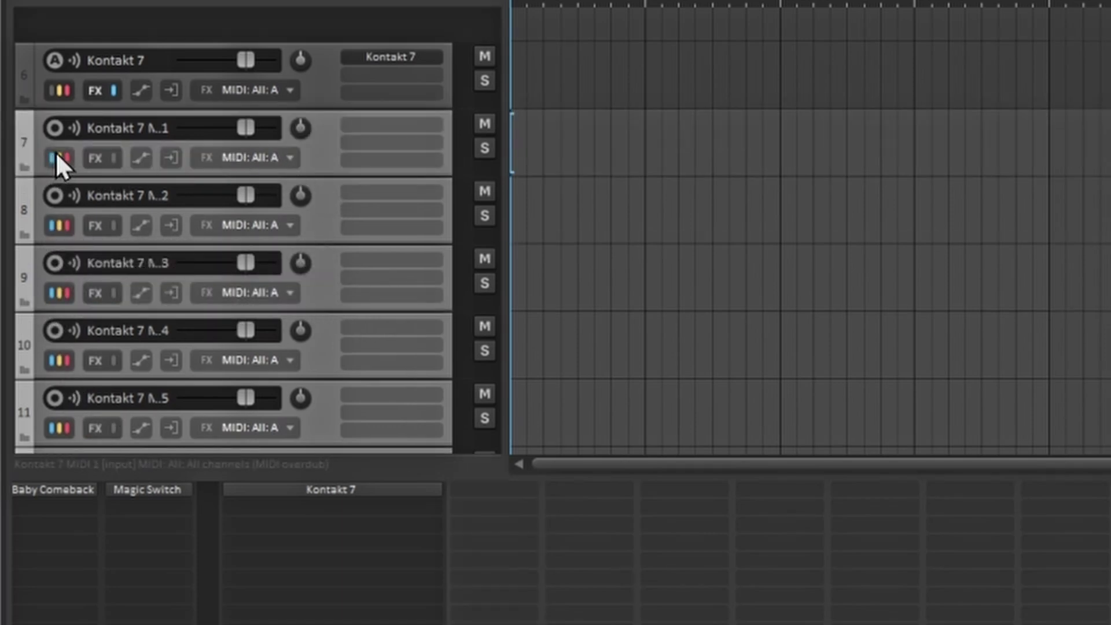
Step: Turn on automatic record-arm when track selected for the sixteen Kontakt 7 MIDI tracks, leaving only Kontakt 7 MIDI 1 selected
{"action": "mouse_move", "coordinate": [53, 155]}
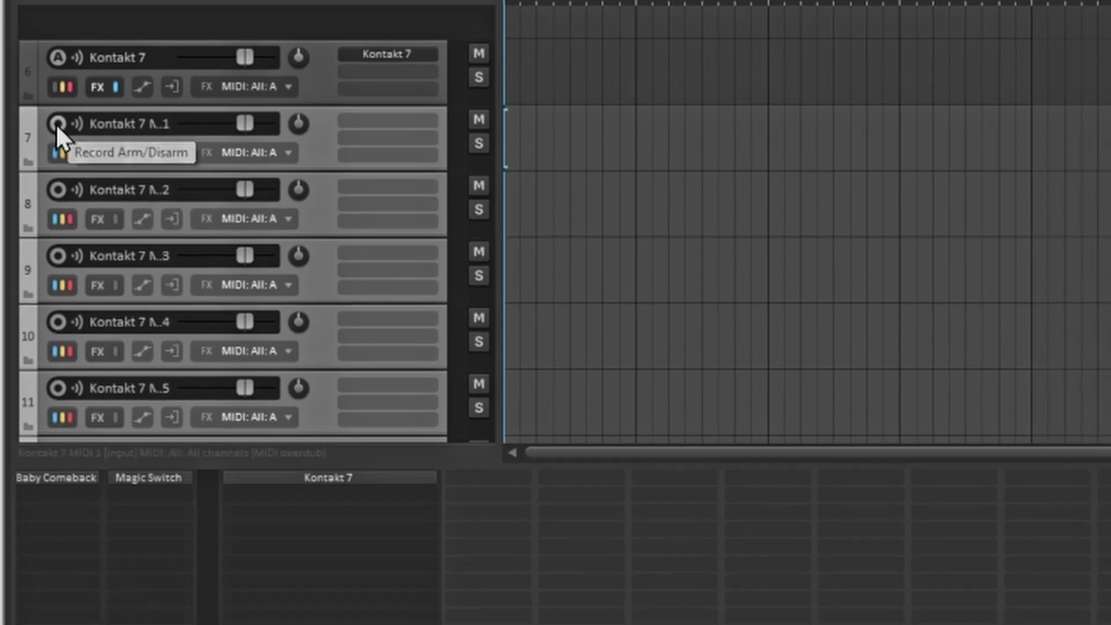
{"action": "right_click", "coordinate": [53, 128]}
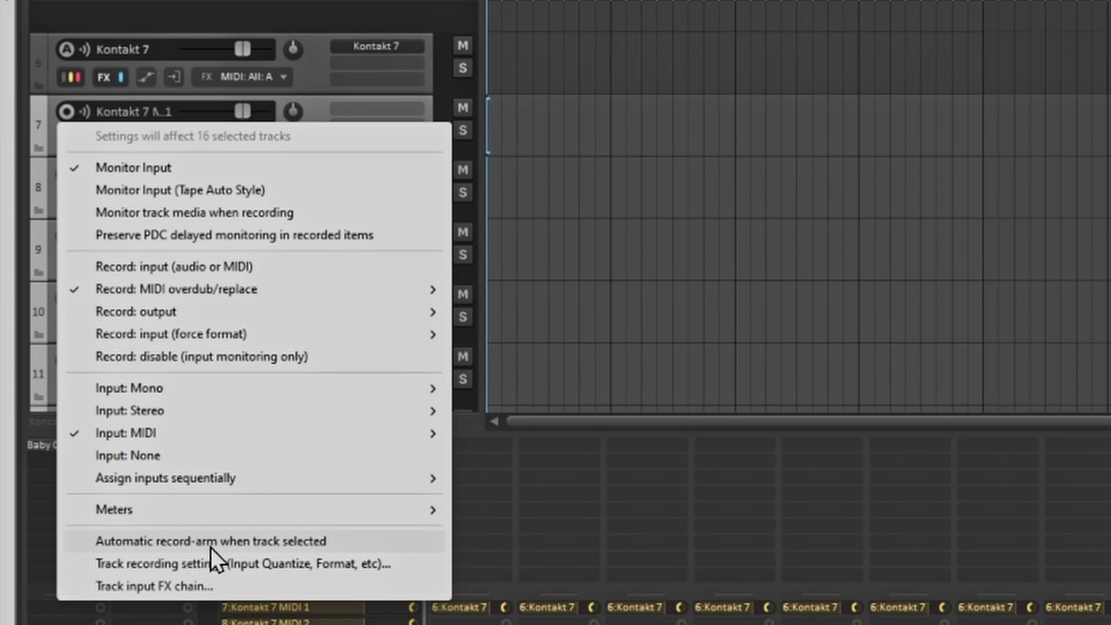
{"action": "left_click", "coordinate": [290, 542]}
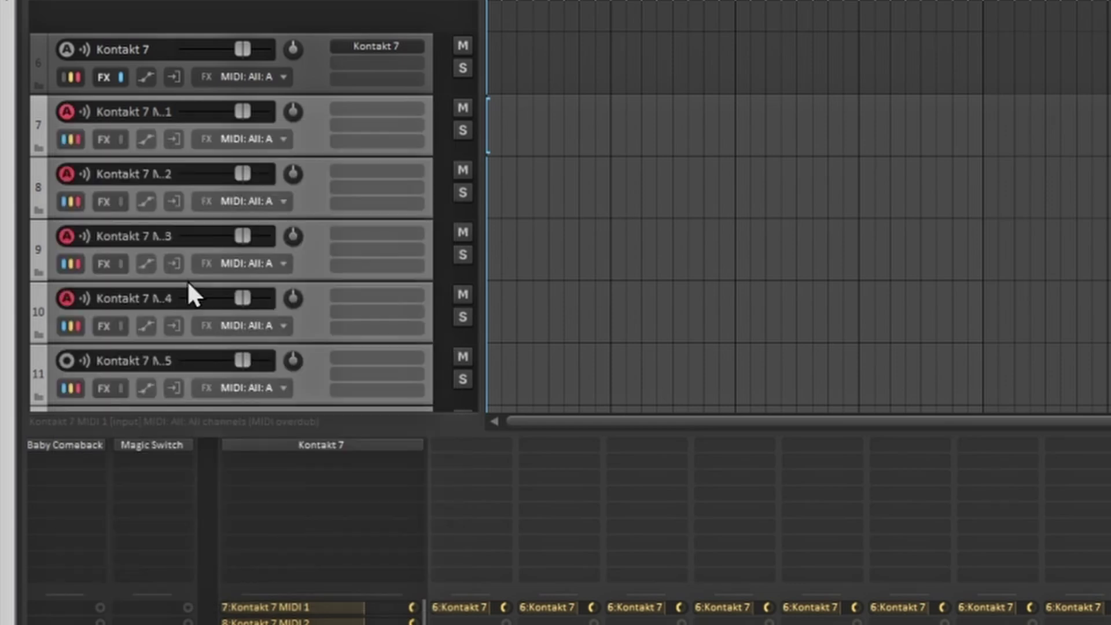
{"action": "right_click", "coordinate": [62, 111]}
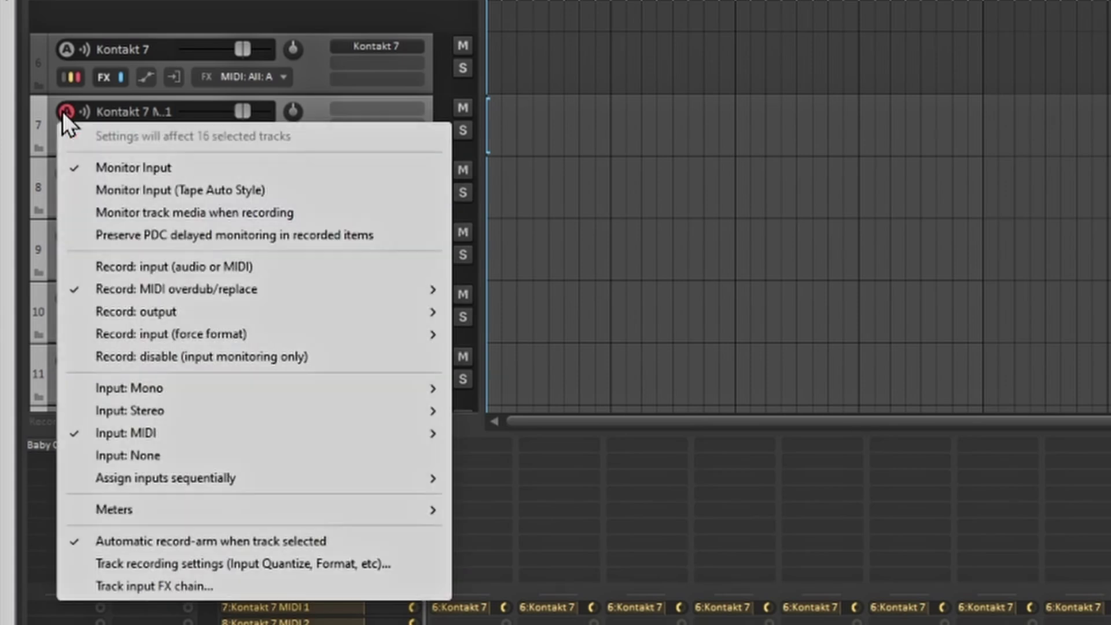
{"action": "mouse_move", "coordinate": [186, 295]}
{"action": "left_click", "coordinate": [317, 99]}
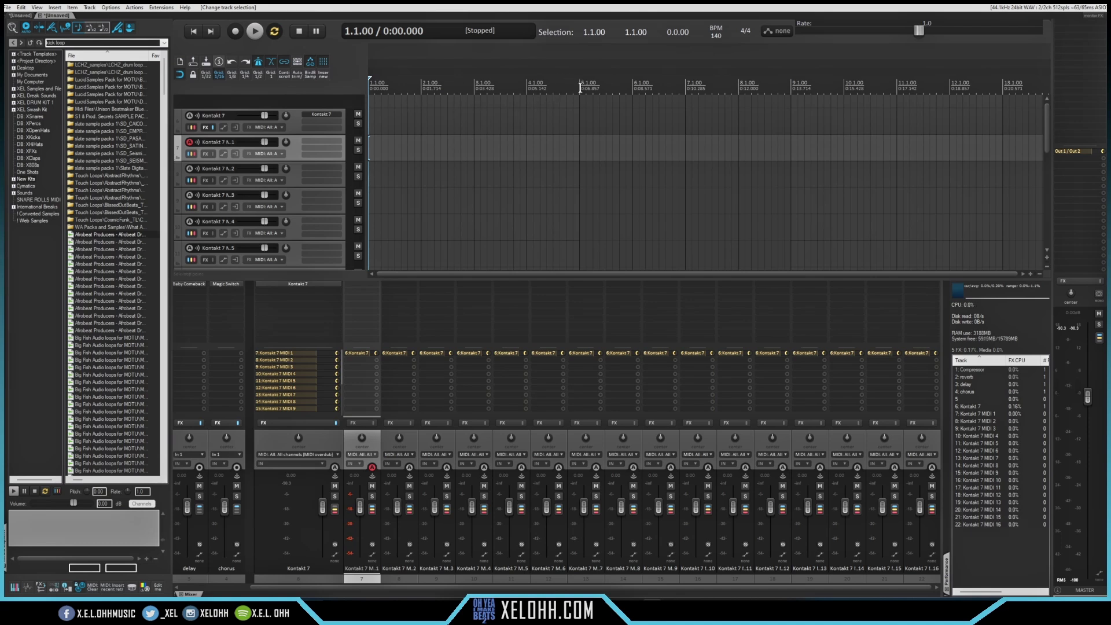
Step: Insert a MIDI item spanning bars 1 to 5 on Kontakt 7 MIDI 1 and copy it to Kontakt 7 MIDI 2 through 16
{"action": "left_click_drag", "start_coordinate": [579, 89], "coordinate": [369, 89]}
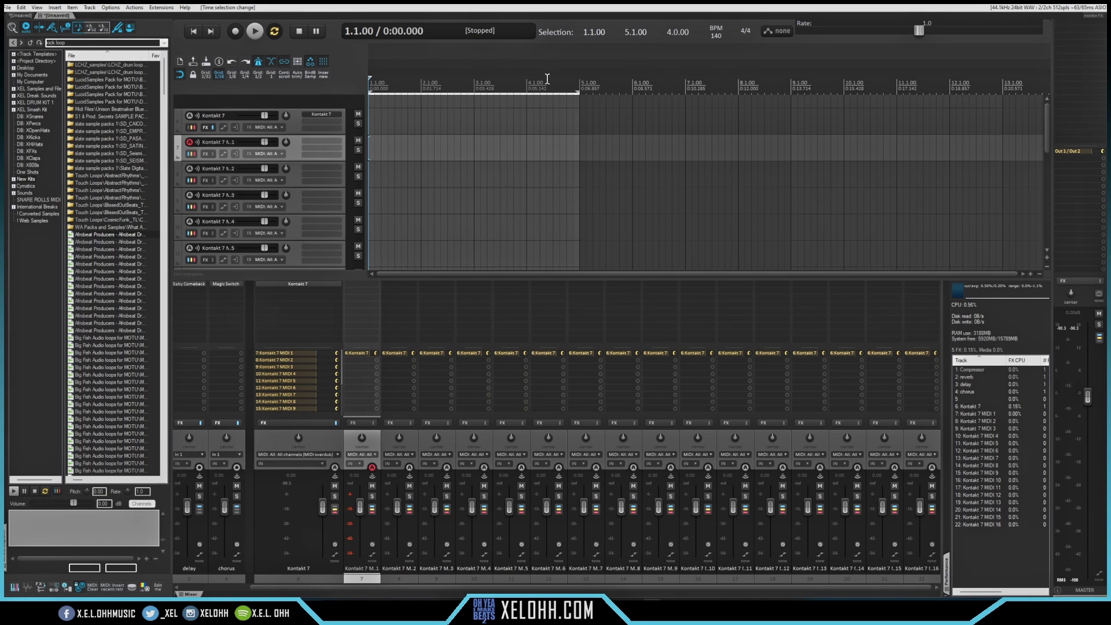
{"action": "left_click", "coordinate": [325, 75]}
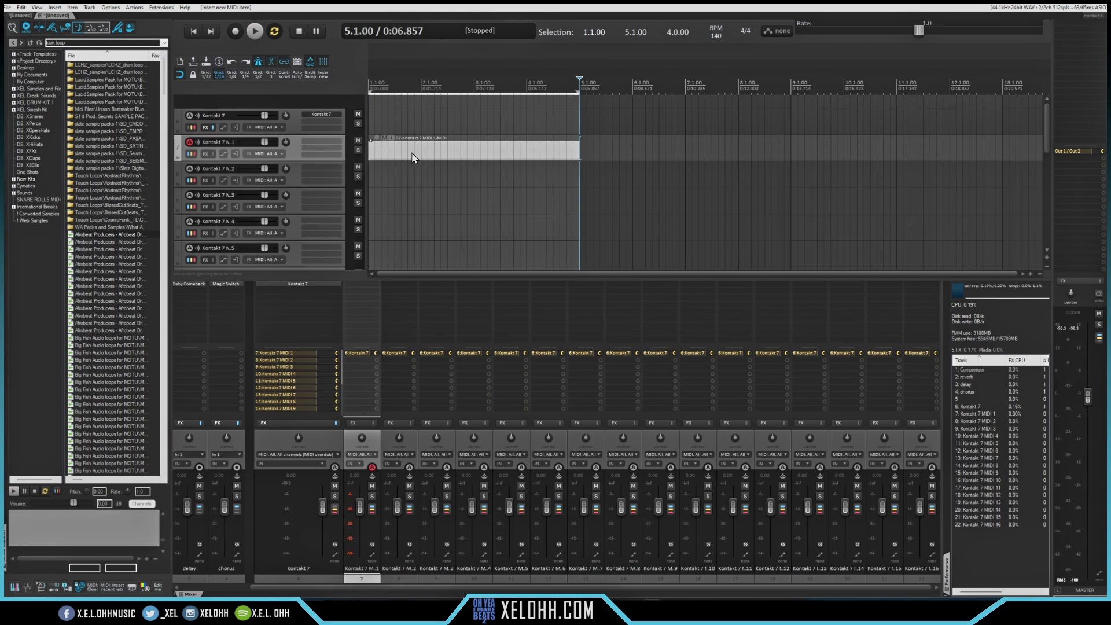
{"action": "left_click_drag", "start_coordinate": [412, 152], "coordinate": [403, 223]}
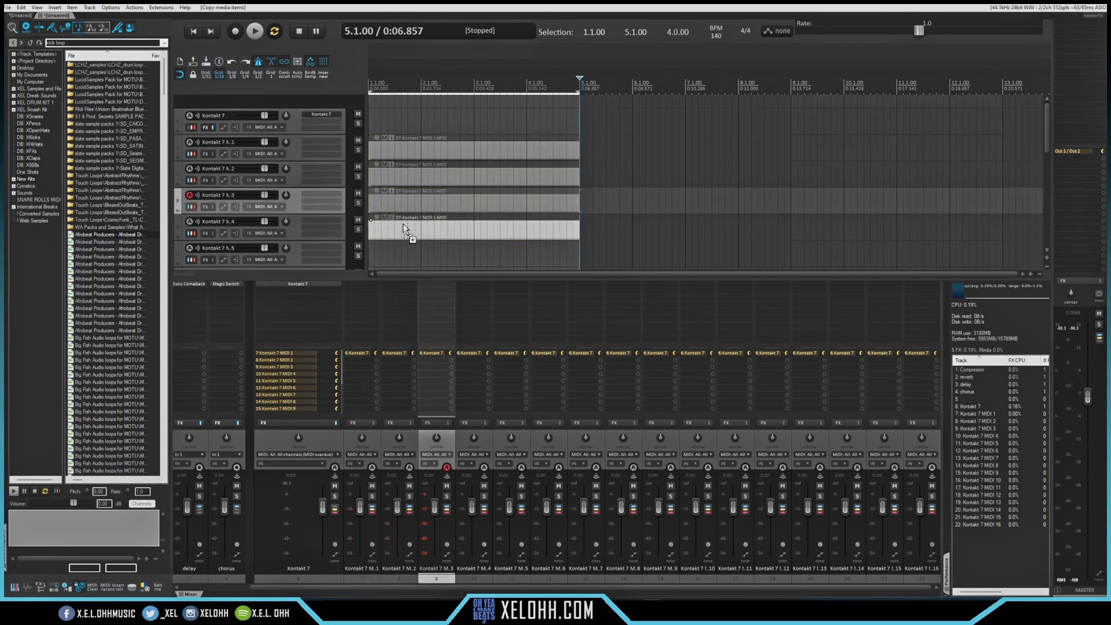
{"action": "left_click_drag", "start_coordinate": [467, 155], "coordinate": [410, 219]}
{"action": "scroll", "coordinate": [461, 161], "scroll_direction": "down", "scroll_amount": 4}
{"action": "scroll", "coordinate": [446, 165], "scroll_direction": "up", "scroll_amount": 4}
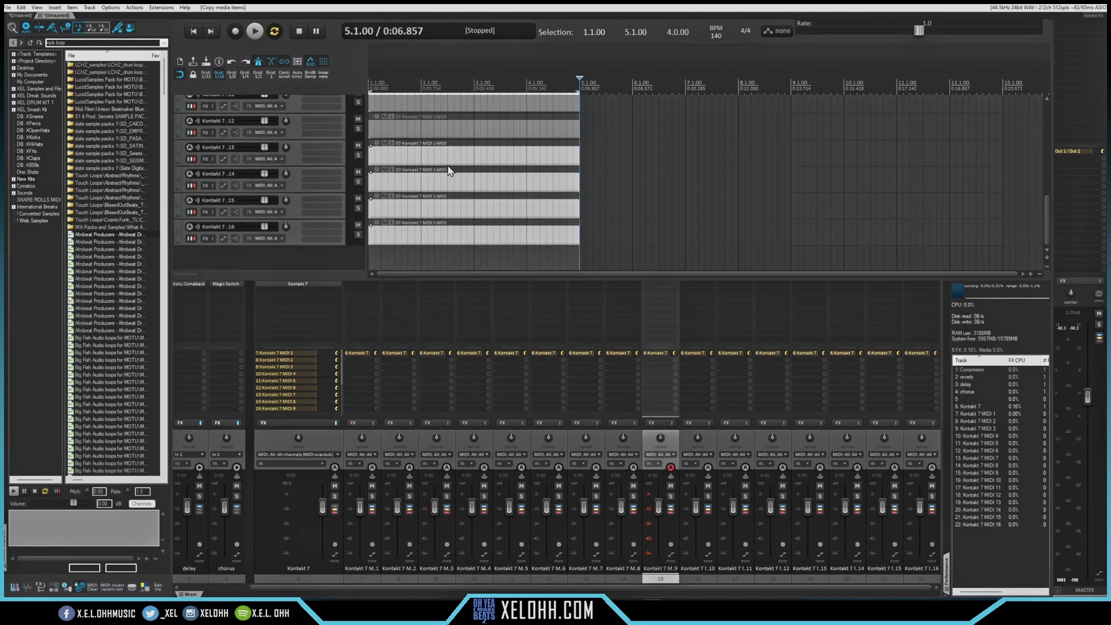
{"action": "scroll", "coordinate": [445, 178], "scroll_direction": "up", "scroll_amount": 5}
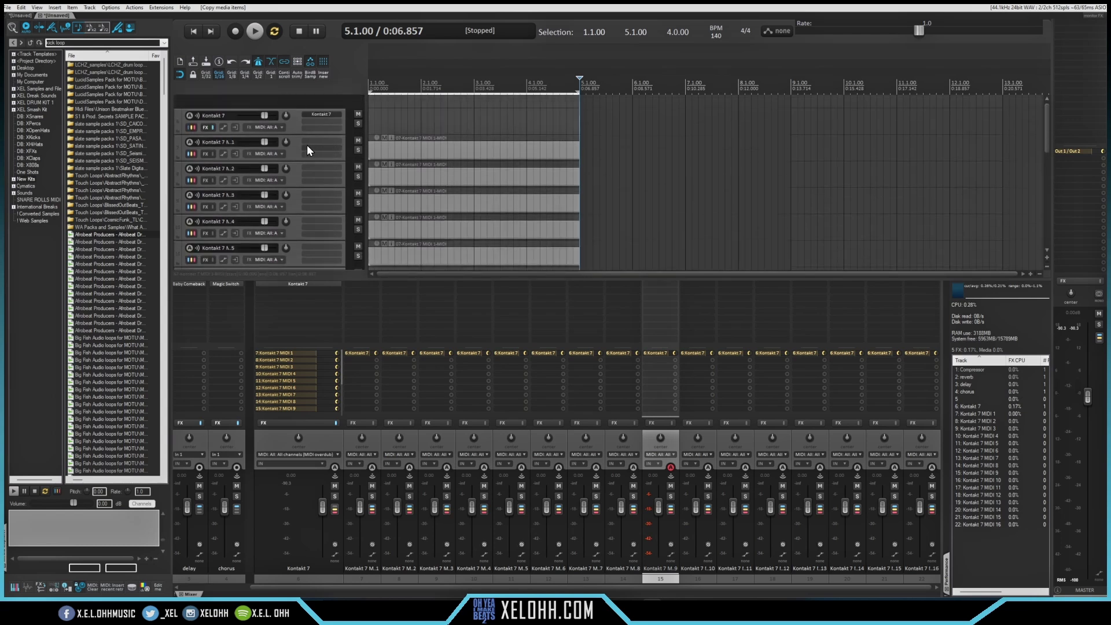
Step: Add a new track directly above Kontakt 7 and nest Kontakt 7 and its sixteen MIDI tracks under it as a folder
{"action": "left_click", "coordinate": [303, 155]}
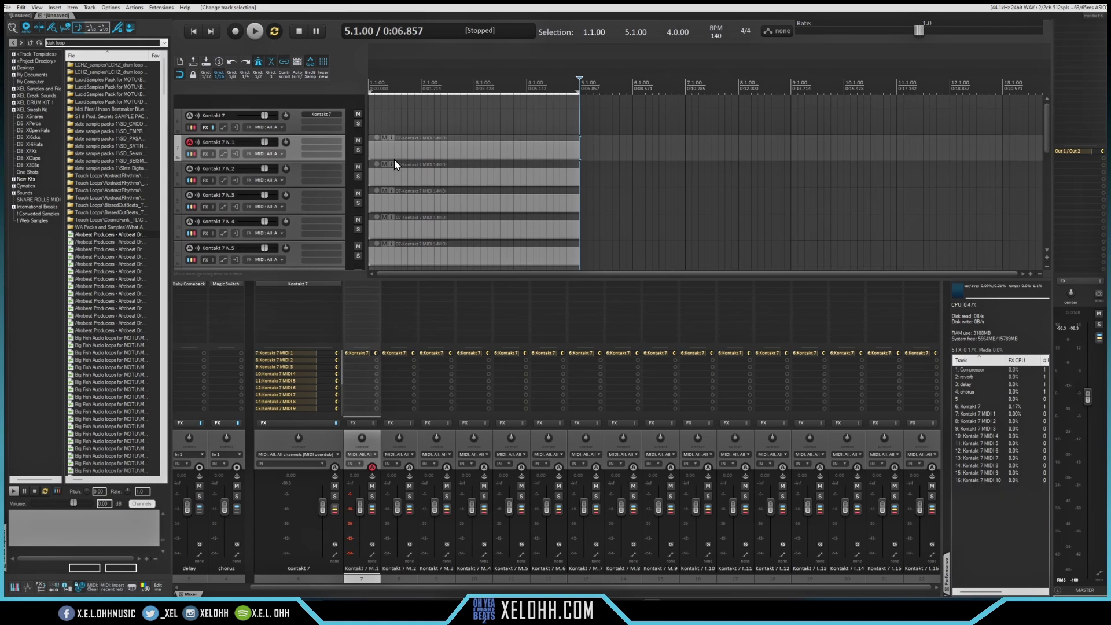
{"action": "scroll", "coordinate": [304, 162], "scroll_direction": "down", "scroll_amount": 10}
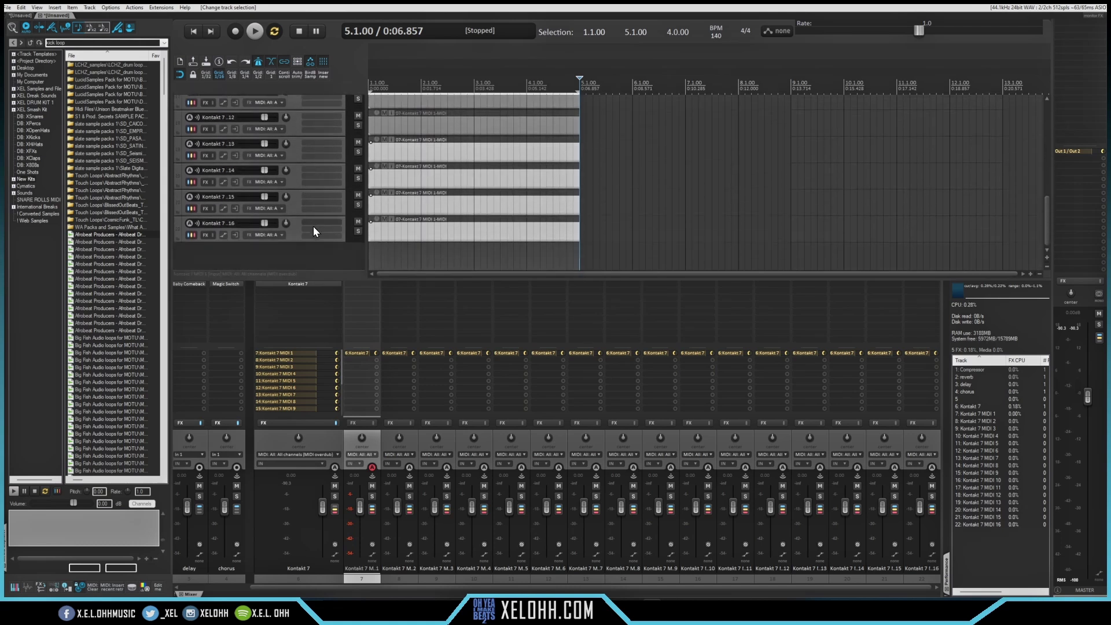
{"action": "double_click", "coordinate": [291, 256]}
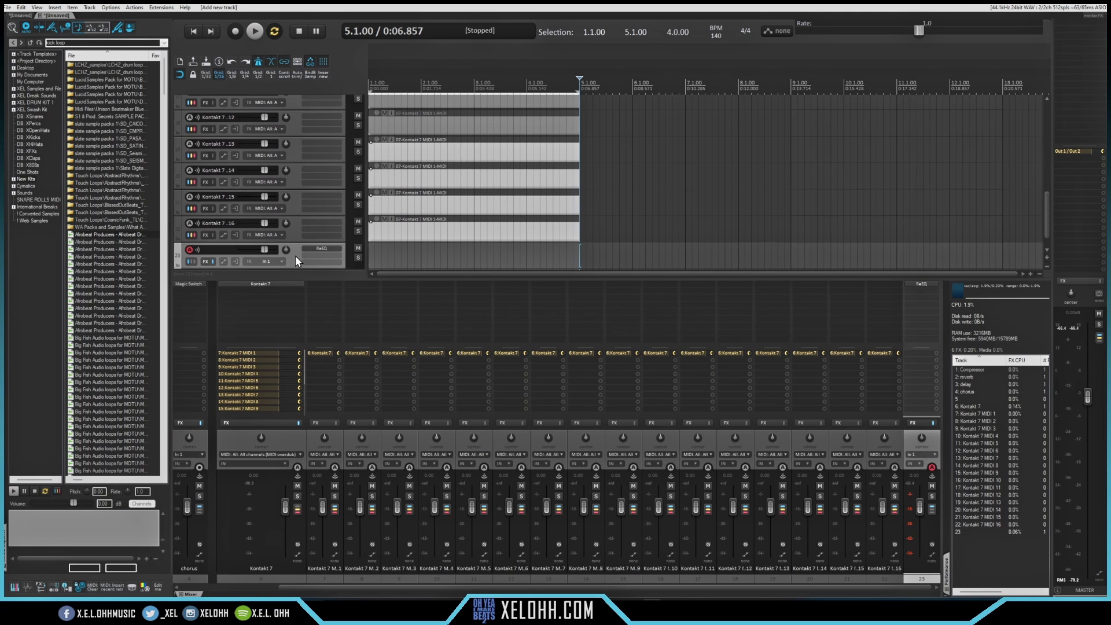
{"action": "left_click_drag", "start_coordinate": [930, 435], "coordinate": [246, 435]}
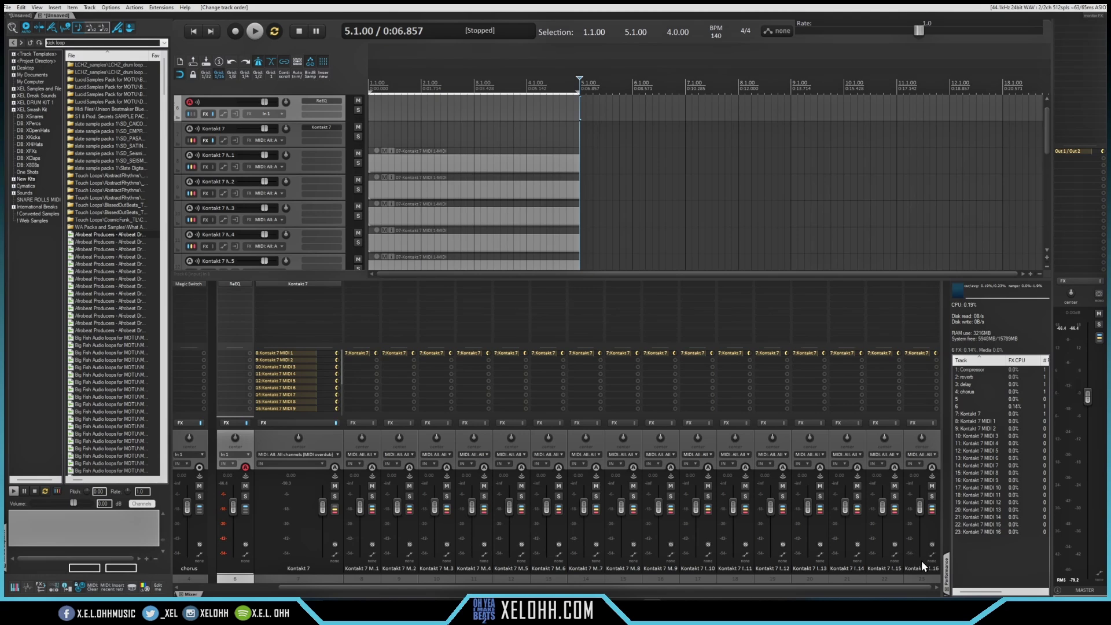
{"action": "left_click", "coordinate": [297, 139]}
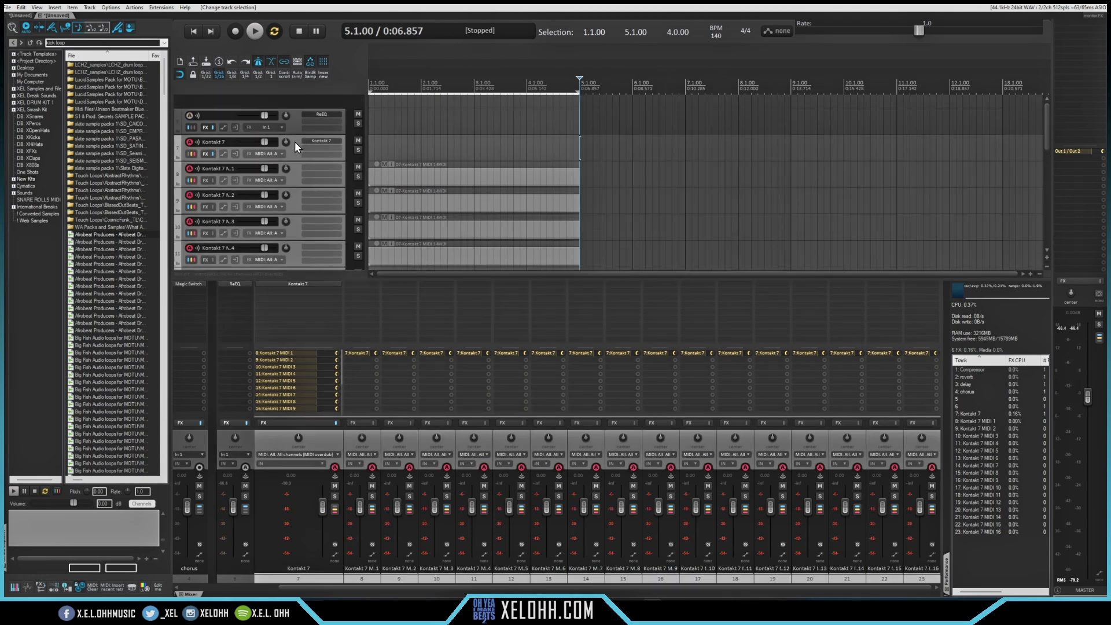
{"action": "left_click_drag", "start_coordinate": [295, 146], "coordinate": [296, 124]}
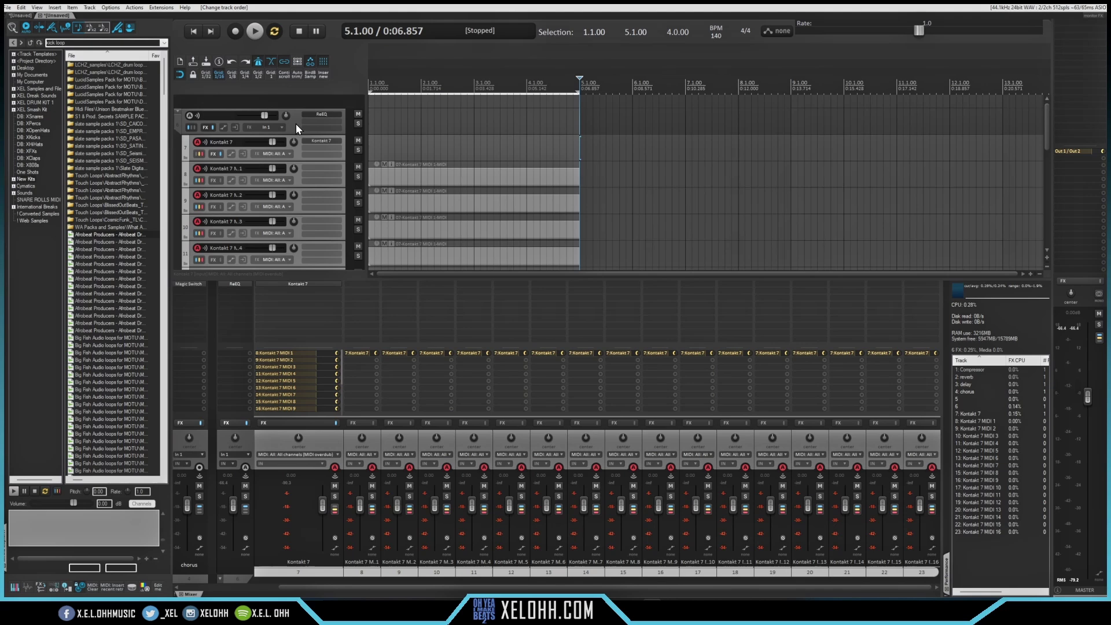
Step: Name the new folder track Kontakt 16
{"action": "left_click", "coordinate": [206, 112]}
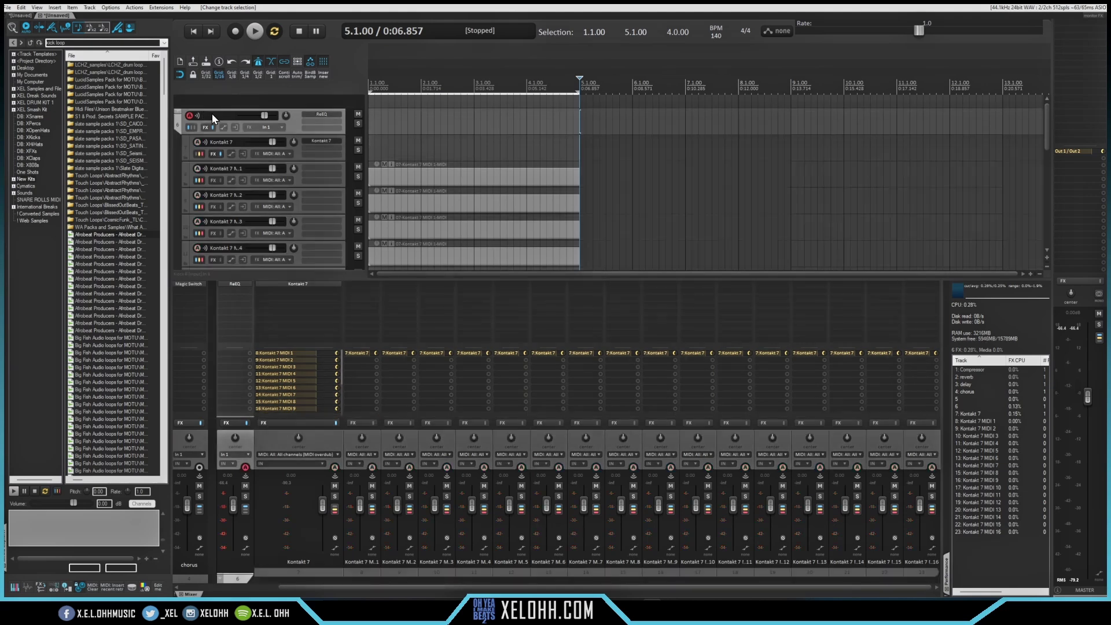
{"action": "double_click", "coordinate": [212, 115]}
{"action": "type", "text": "Kontakt 16"}
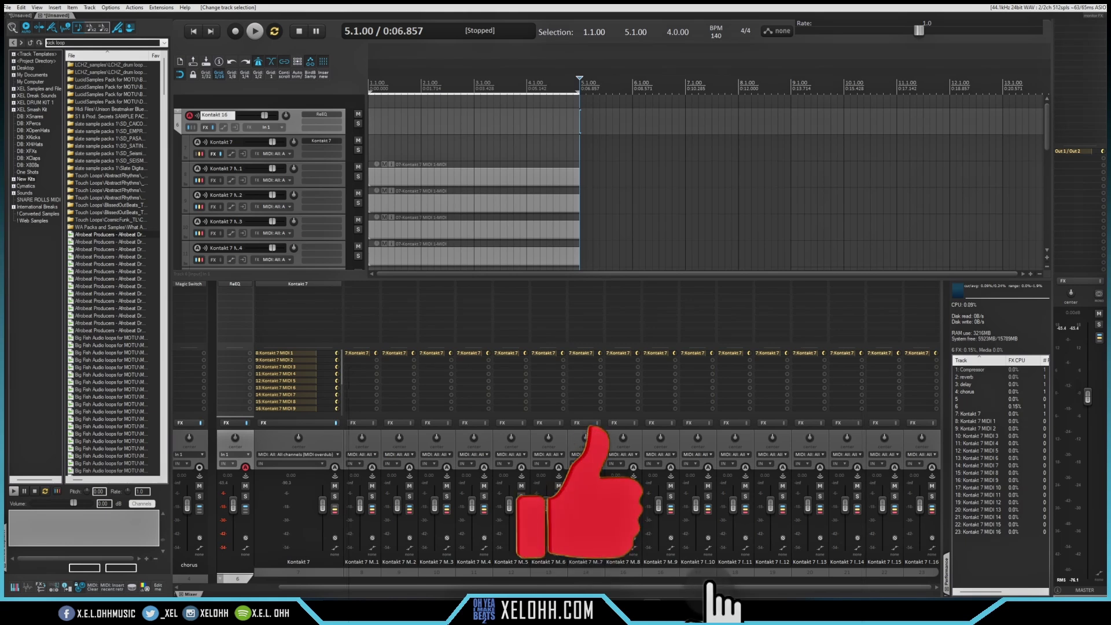
{"action": "key", "text": "Return"}
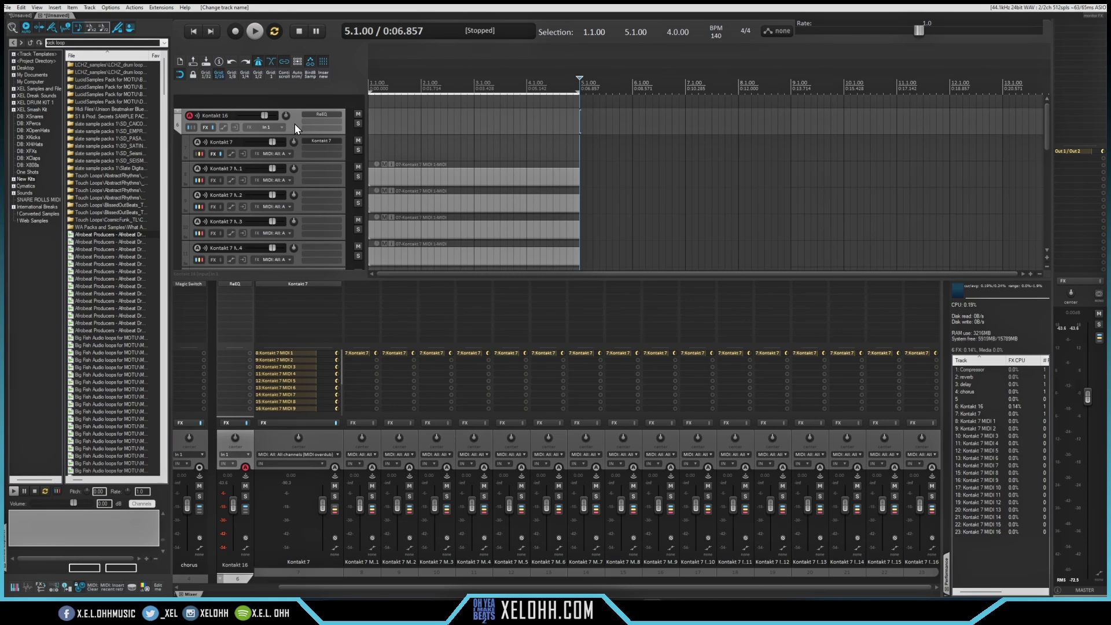
Step: Save the Kontakt 16 folder with all its tracks as track template Youtube Kontakt 16 in the Kontakt folder, including track items and envelopes
{"action": "key", "text": "ctrl+a"}
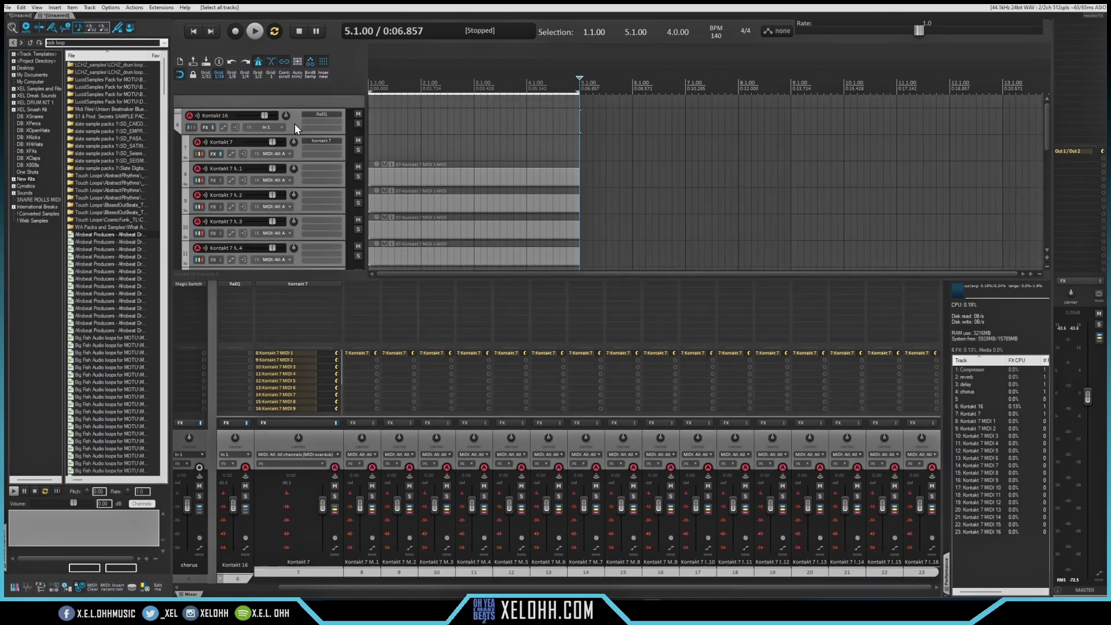
{"action": "left_click", "coordinate": [301, 117]}
{"action": "scroll", "coordinate": [296, 135], "scroll_direction": "down", "scroll_amount": 3}
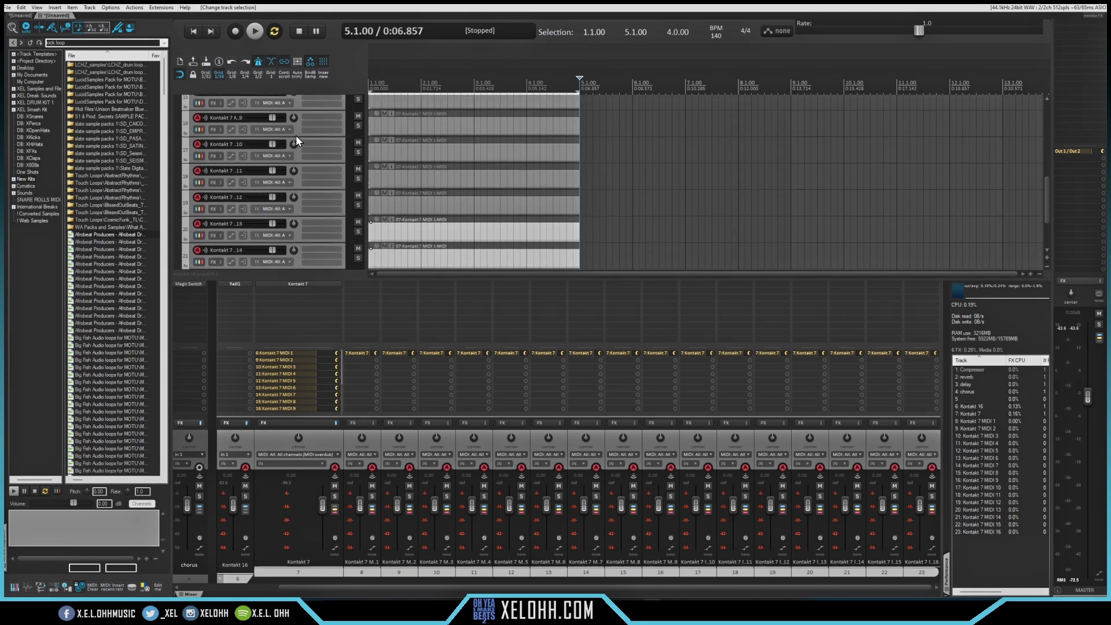
{"action": "scroll", "coordinate": [297, 135], "scroll_direction": "up", "scroll_amount": 3}
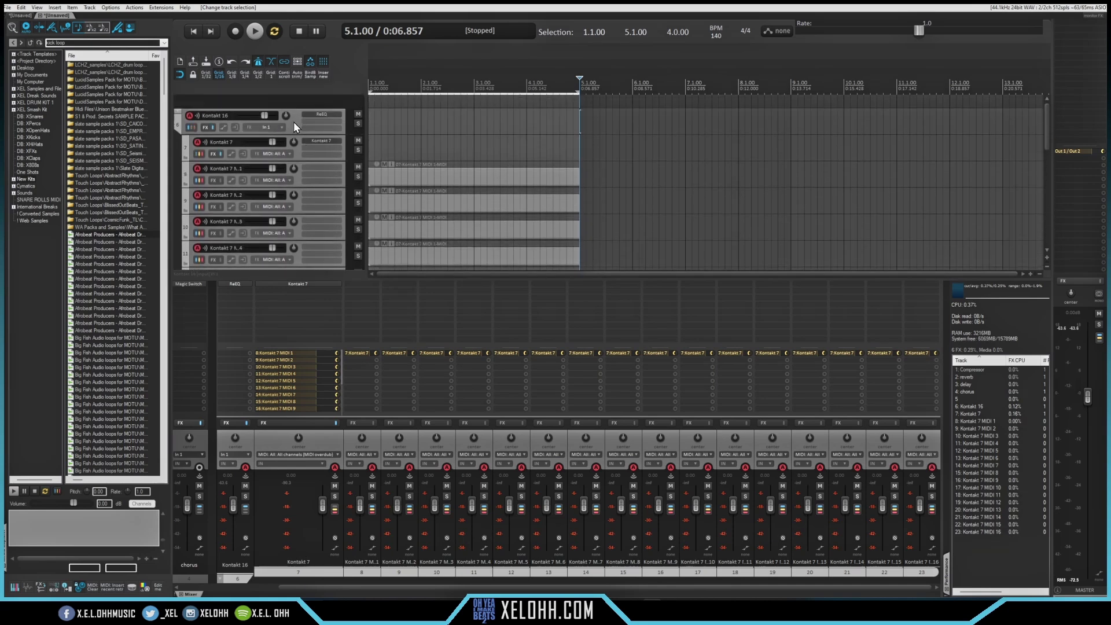
{"action": "right_click", "coordinate": [294, 121]}
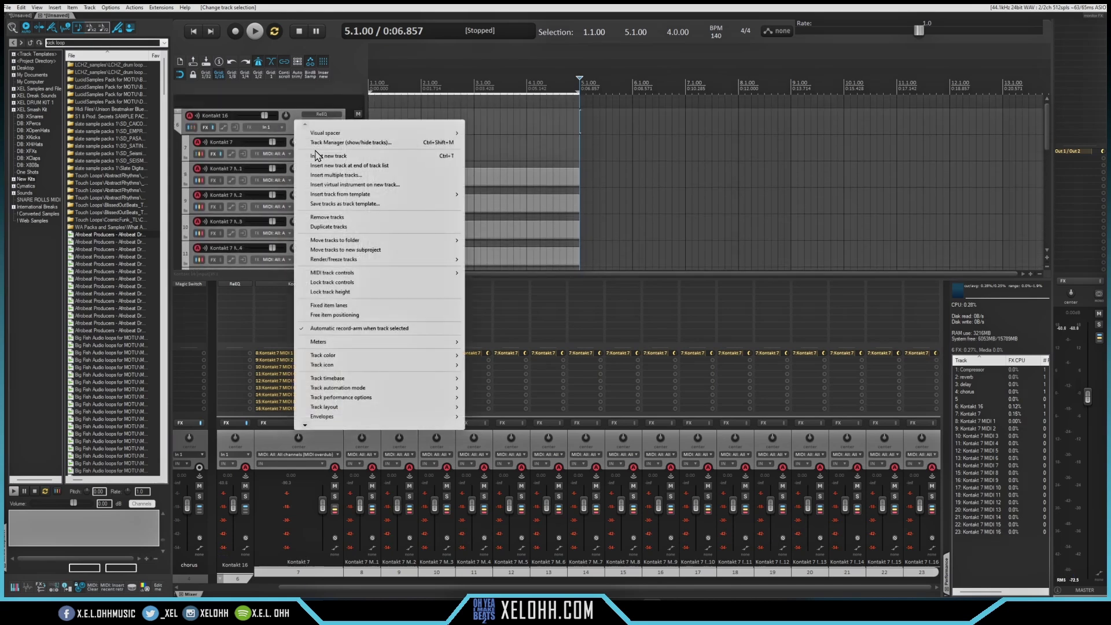
{"action": "left_click", "coordinate": [362, 206]}
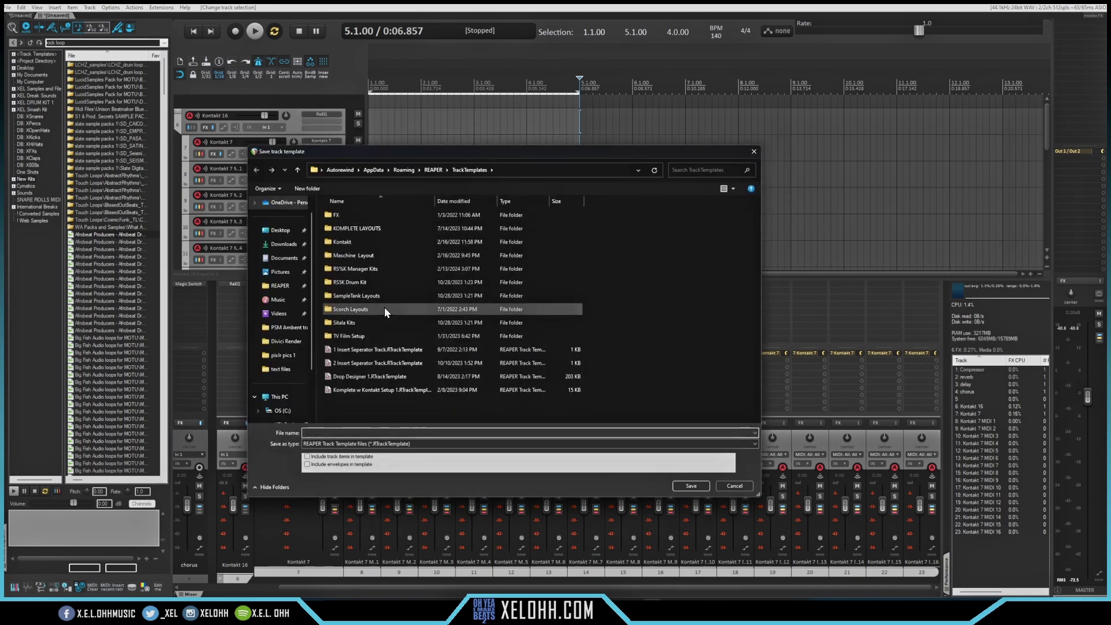
{"action": "double_click", "coordinate": [356, 243]}
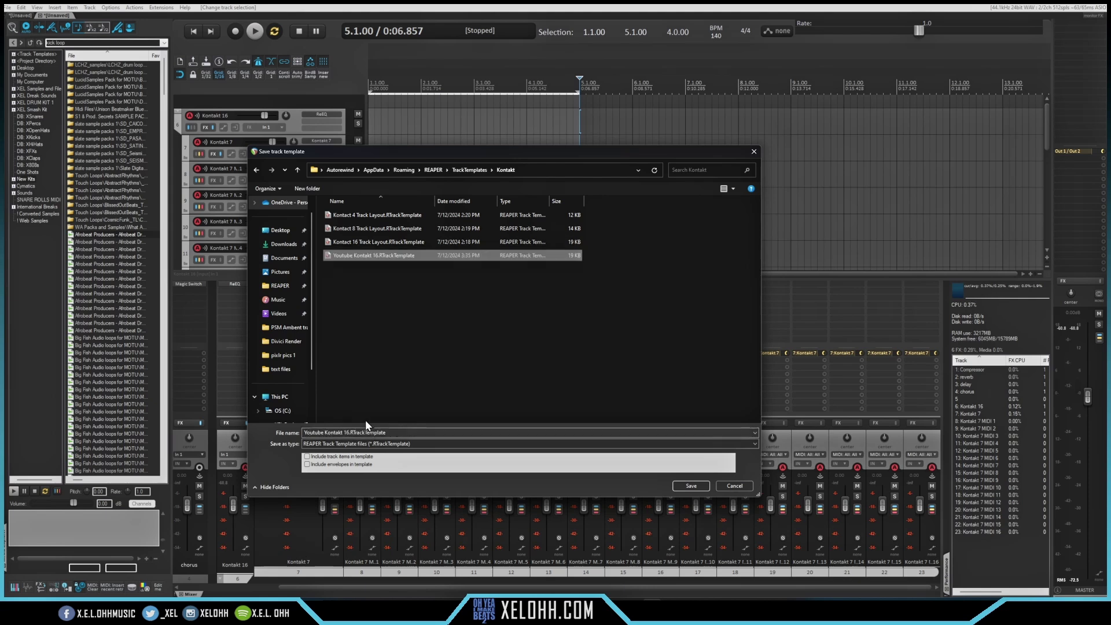
{"action": "left_click", "coordinate": [307, 457]}
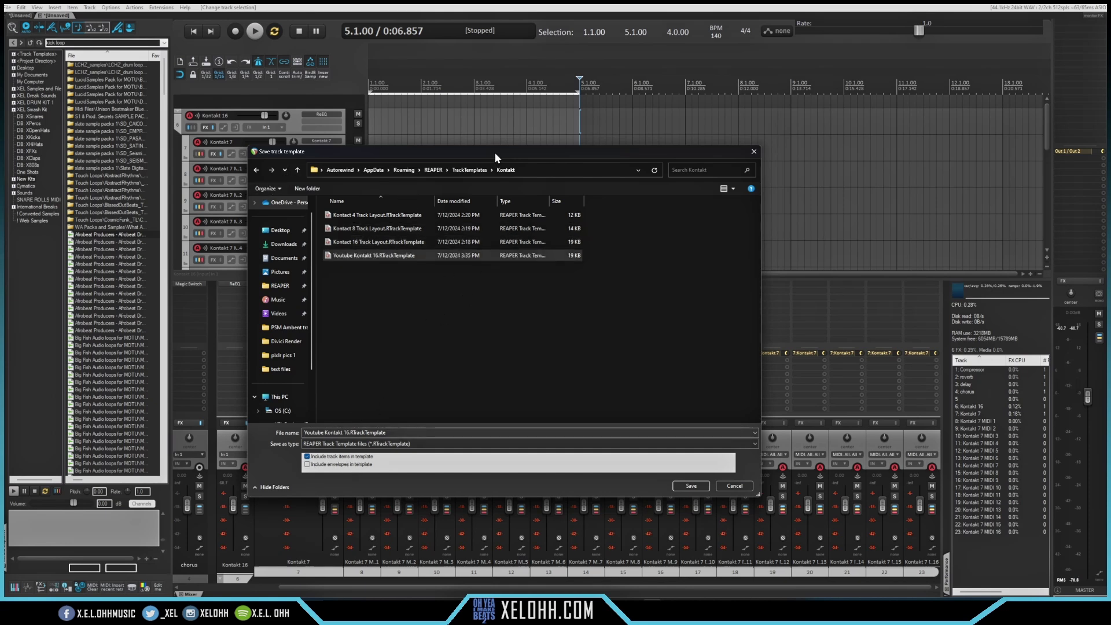
{"action": "left_click", "coordinate": [307, 464]}
{"action": "left_click", "coordinate": [691, 486]}
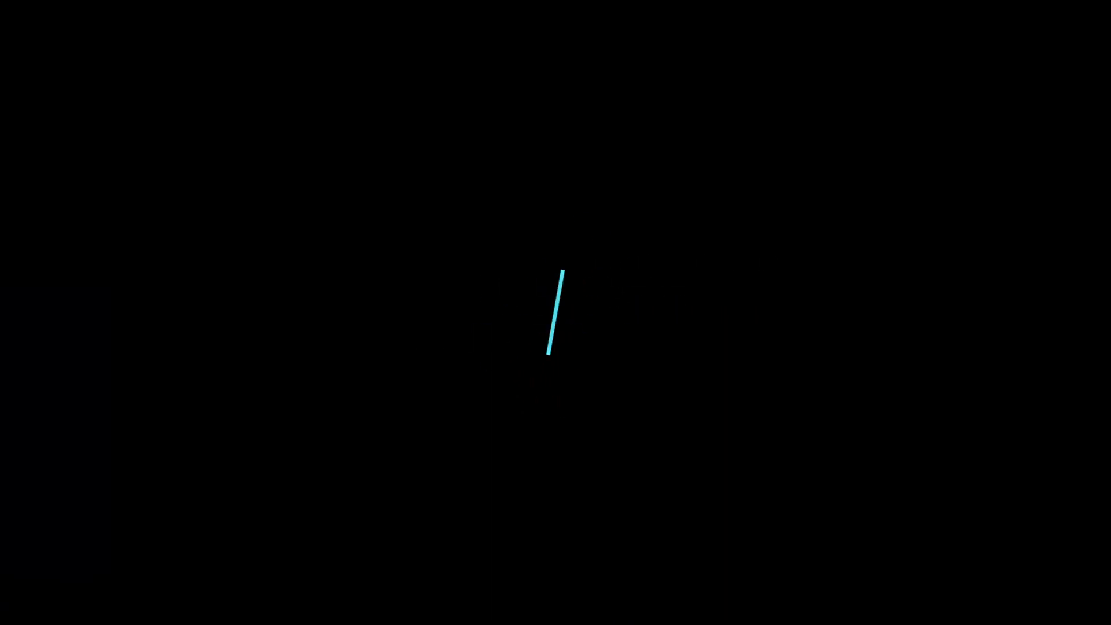
Step: Load Cello Ensemble from the Kontakt Factory Library's VSL Strings into the Kontakt rack and collapse the rack's instrument view
{"action": "scroll", "coordinate": [416, 252], "scroll_direction": "down", "scroll_amount": 3}
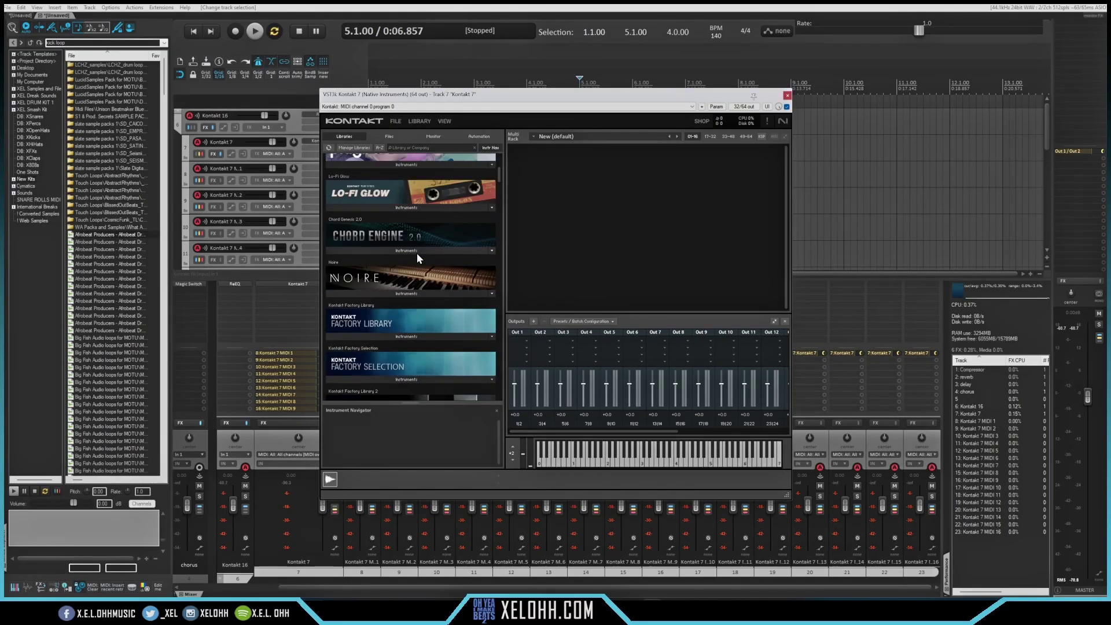
{"action": "scroll", "coordinate": [417, 253], "scroll_direction": "down", "scroll_amount": 2}
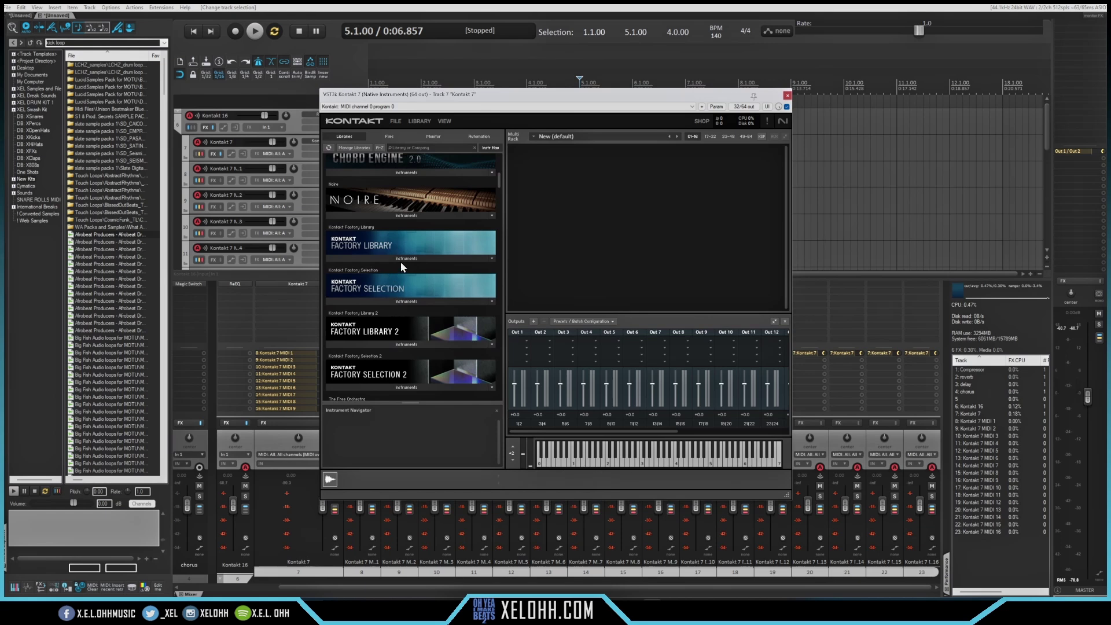
{"action": "left_click", "coordinate": [400, 259]}
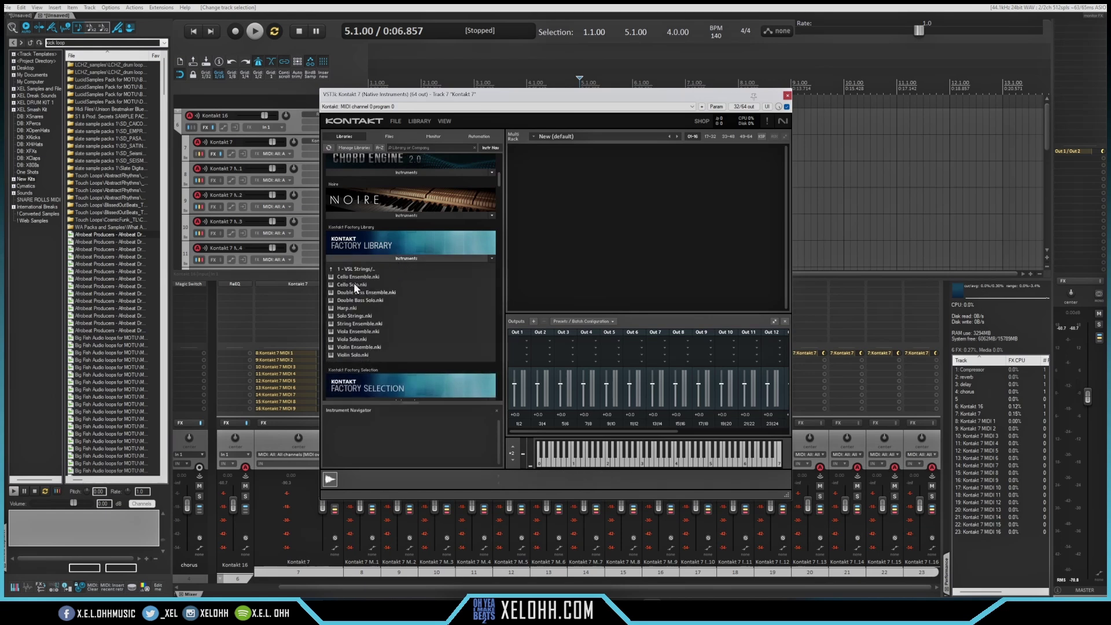
{"action": "left_click", "coordinate": [350, 278]}
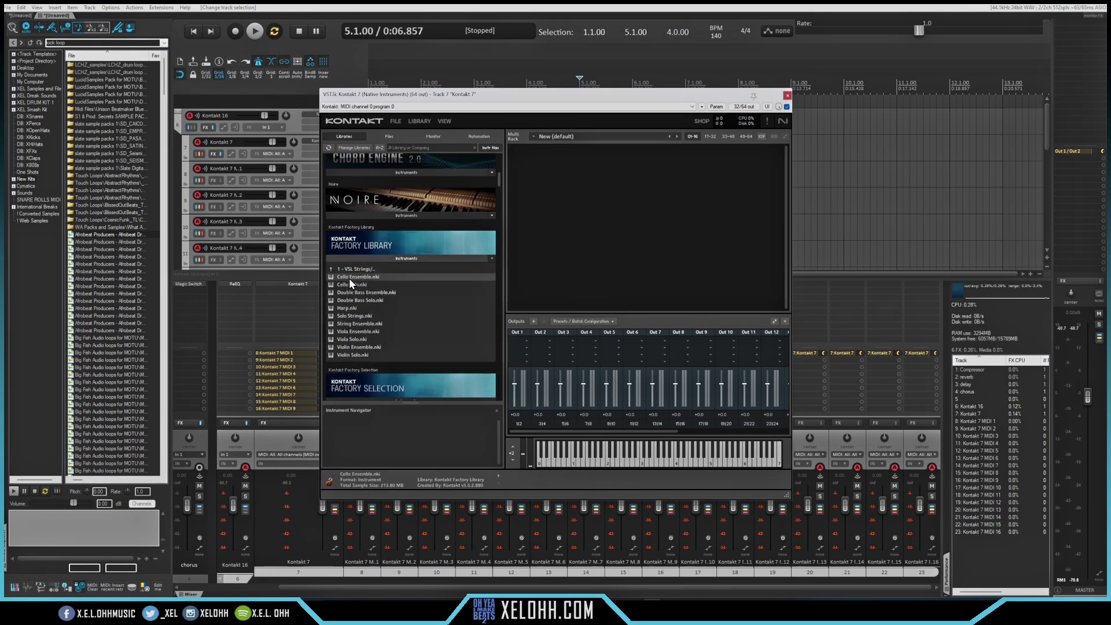
{"action": "left_click_drag", "start_coordinate": [346, 277], "coordinate": [568, 199]}
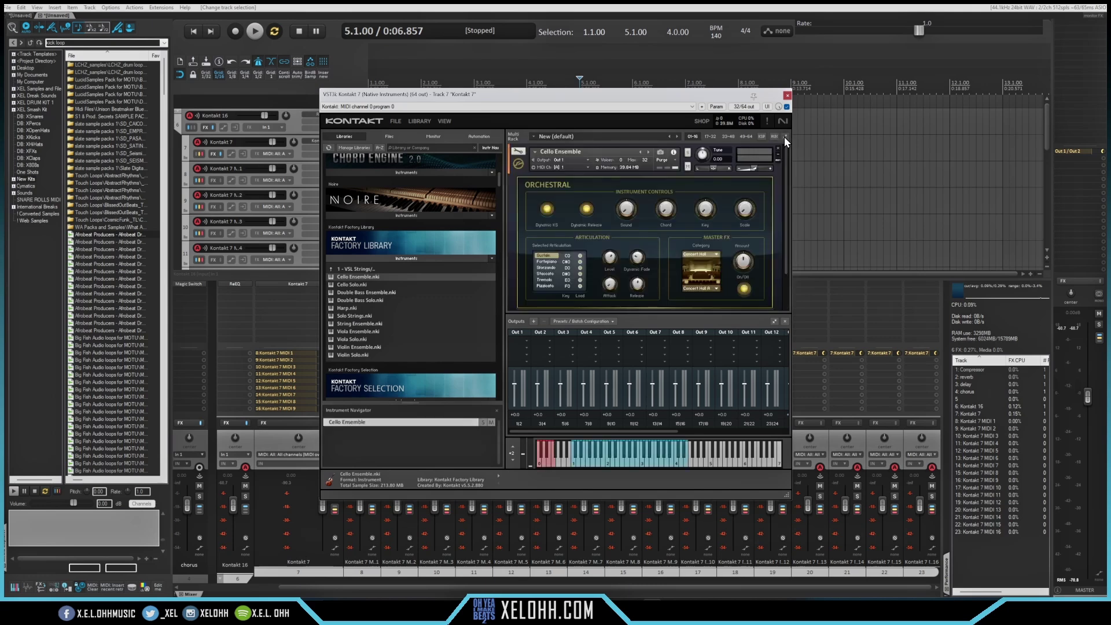
{"action": "left_click", "coordinate": [783, 137]}
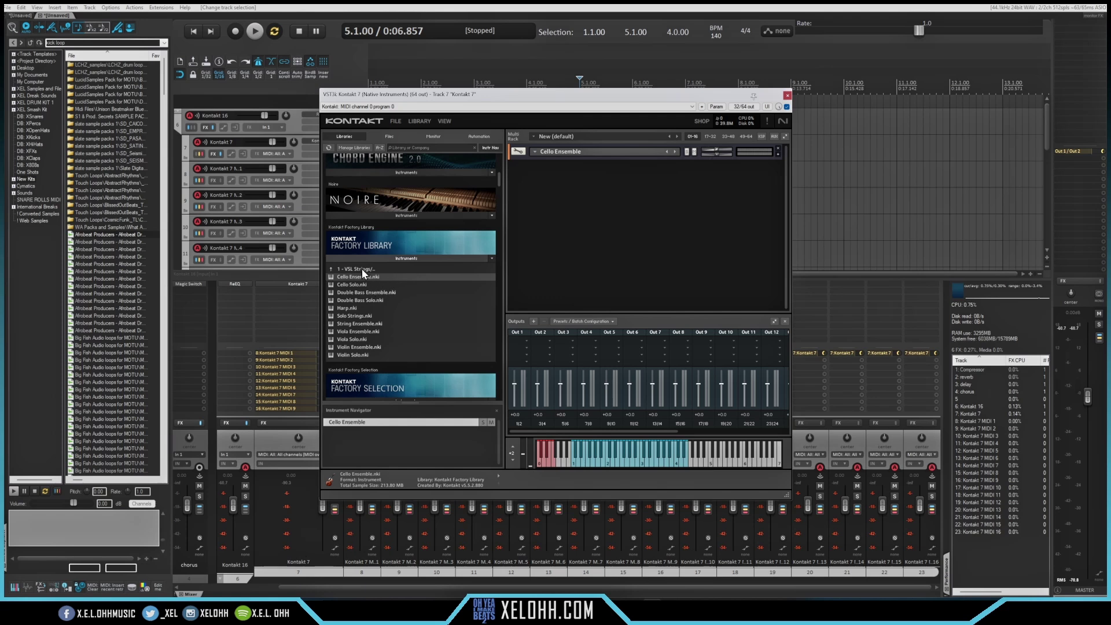
Step: Add Double Bass Ensemble, Harp, String Ensemble and Violin Ensemble to the Kontakt rack below Cello Ensemble
{"action": "left_click_drag", "start_coordinate": [348, 293], "coordinate": [401, 309]}
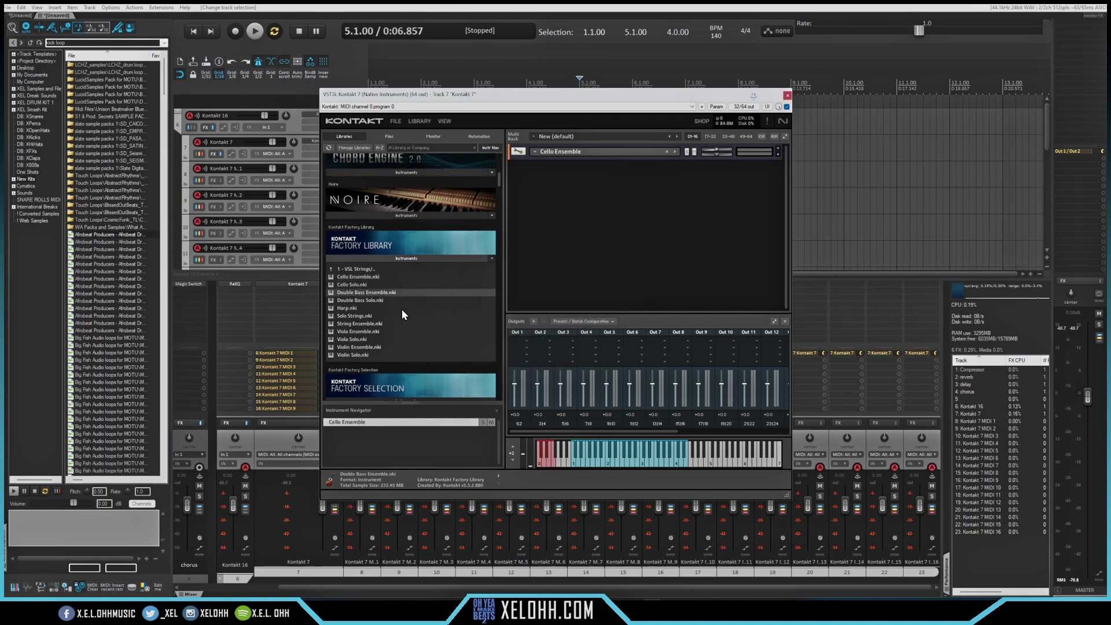
{"action": "left_click", "coordinate": [343, 308]}
{"action": "left_click_drag", "start_coordinate": [619, 251], "coordinate": [592, 268]}
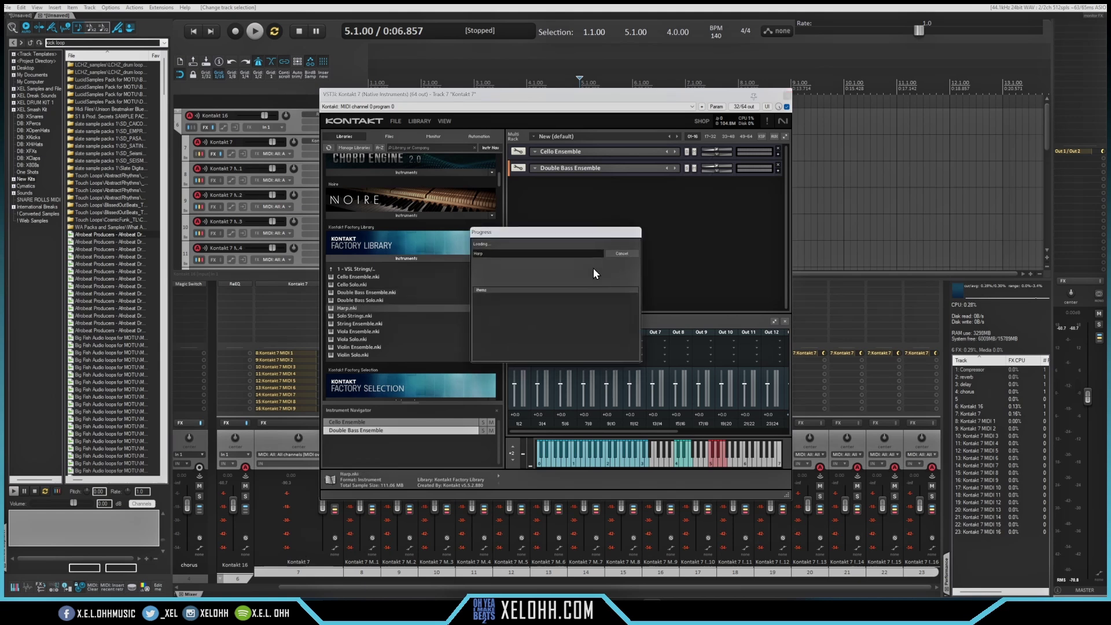
{"action": "left_click", "coordinate": [349, 325]}
{"action": "left_click_drag", "start_coordinate": [348, 325], "coordinate": [641, 258]}
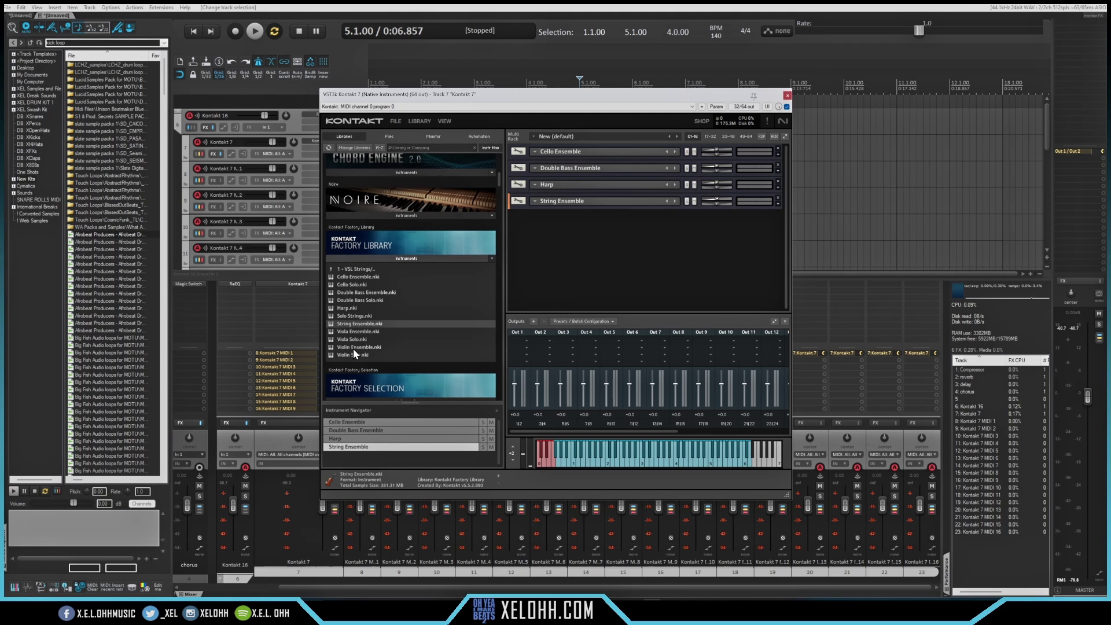
{"action": "left_click_drag", "start_coordinate": [352, 347], "coordinate": [585, 252]}
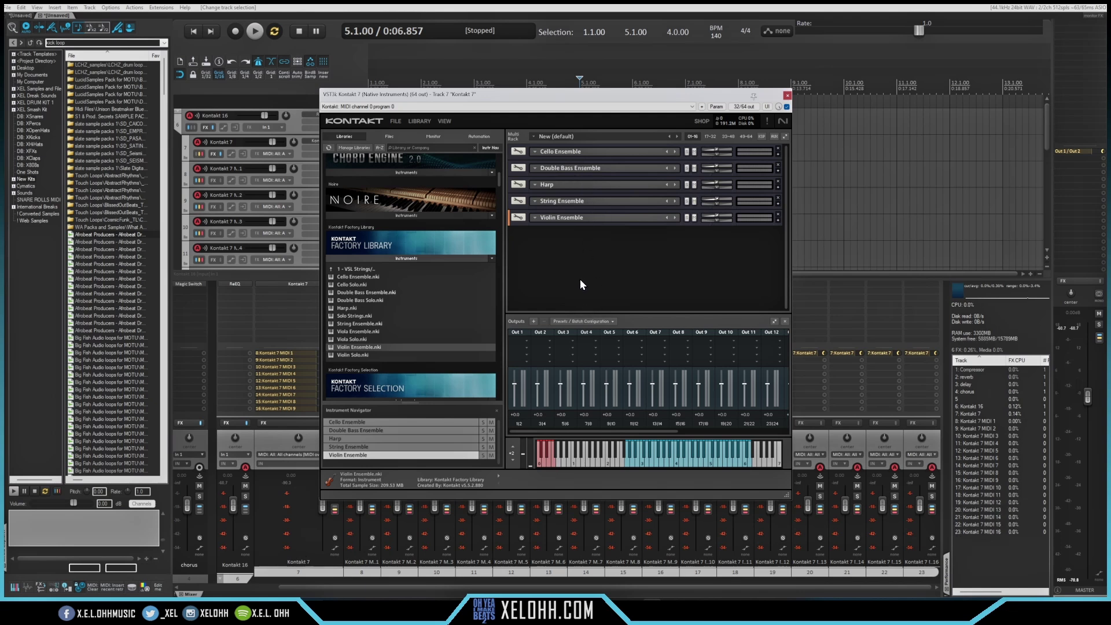
Step: Move the Kontakt window clear of the track list and select Kontakt 7 and MIDI tracks 1 to 3 in turn to check their routing
{"action": "left_click", "coordinate": [296, 155]}
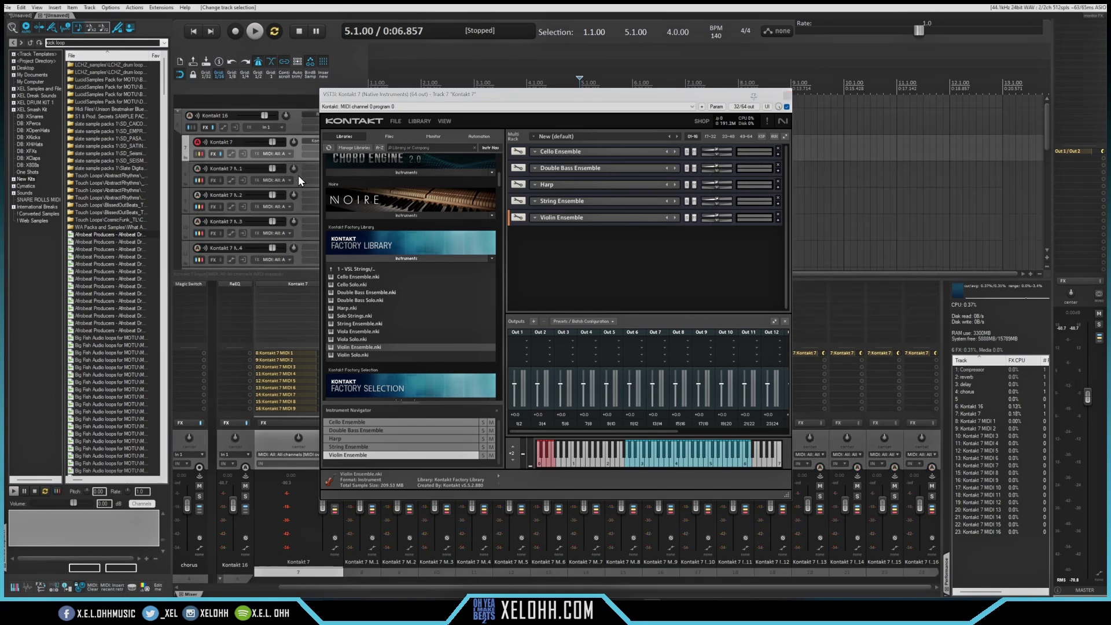
{"action": "left_click_drag", "start_coordinate": [511, 94], "coordinate": [606, 112]}
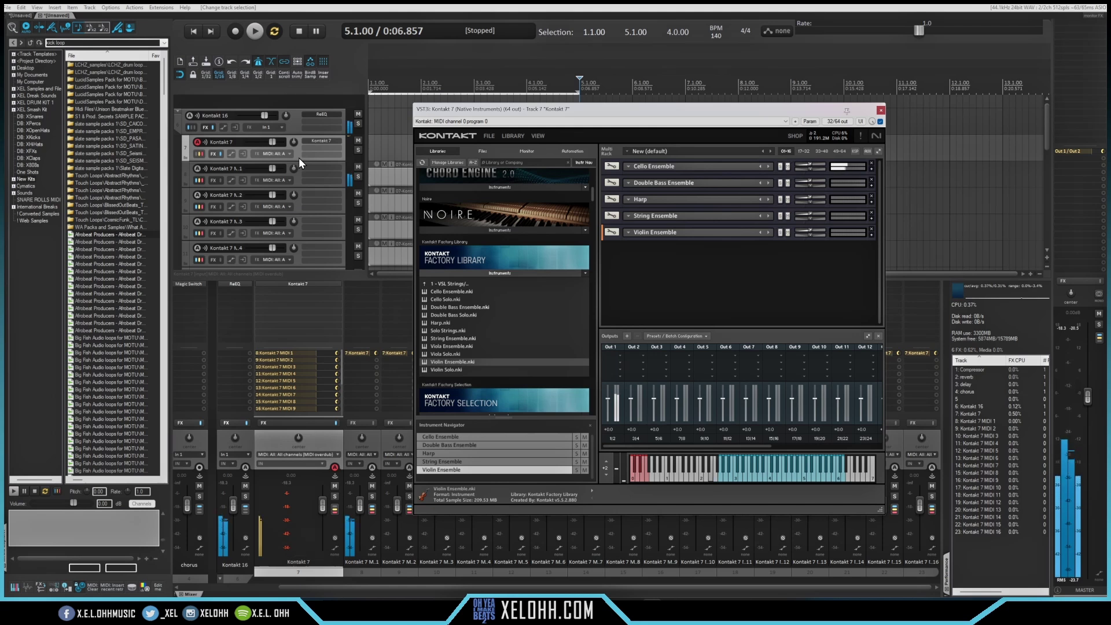
{"action": "left_click", "coordinate": [298, 177]}
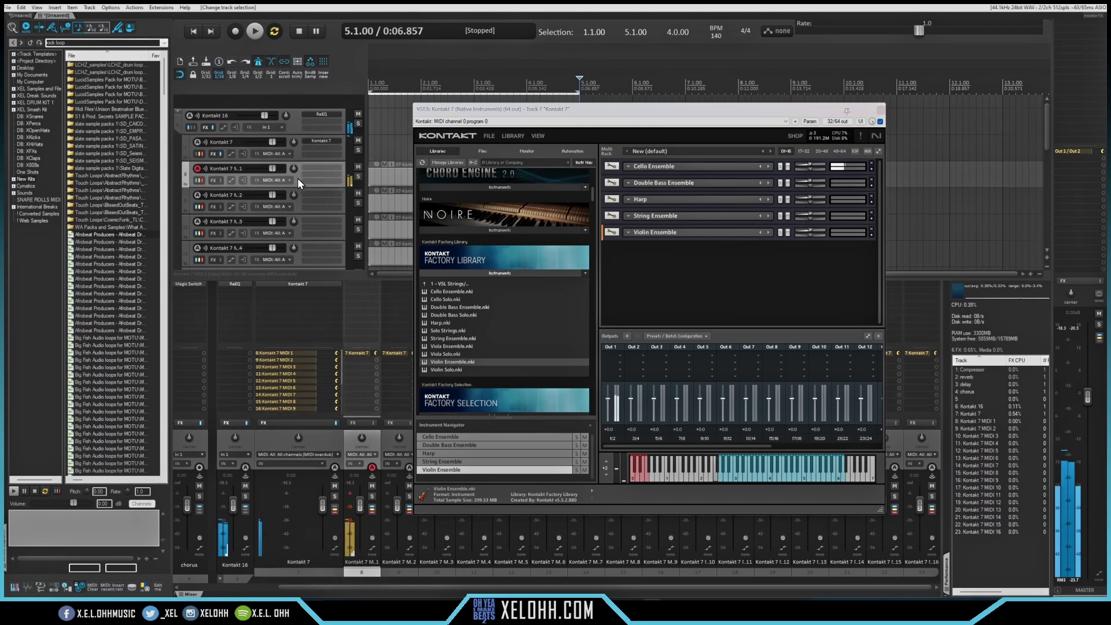
{"action": "left_click", "coordinate": [297, 203]}
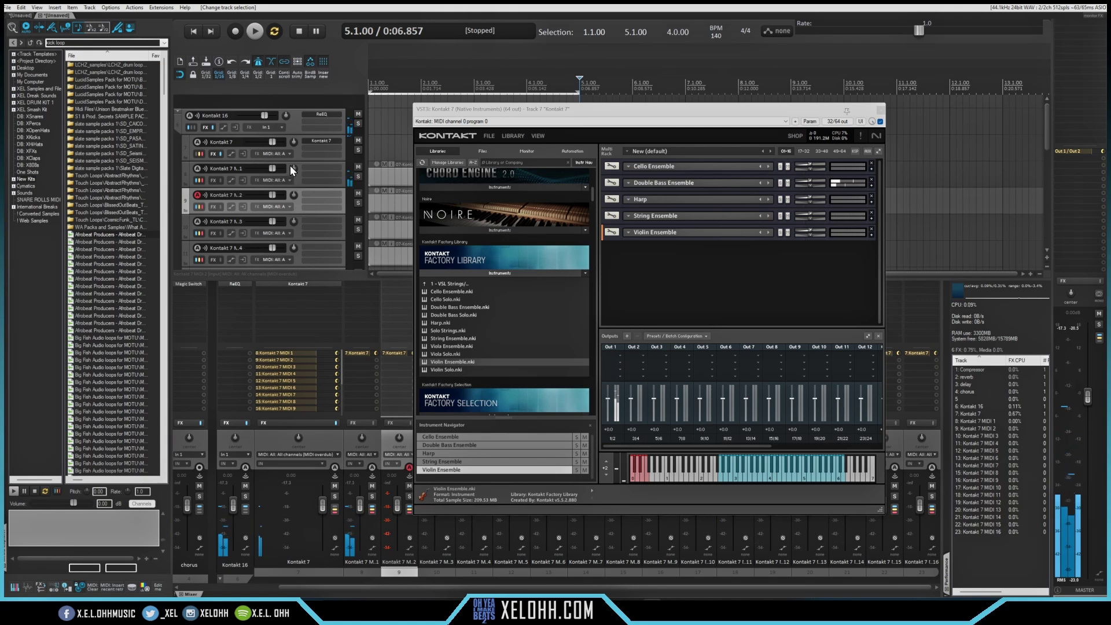
{"action": "left_click", "coordinate": [297, 228]}
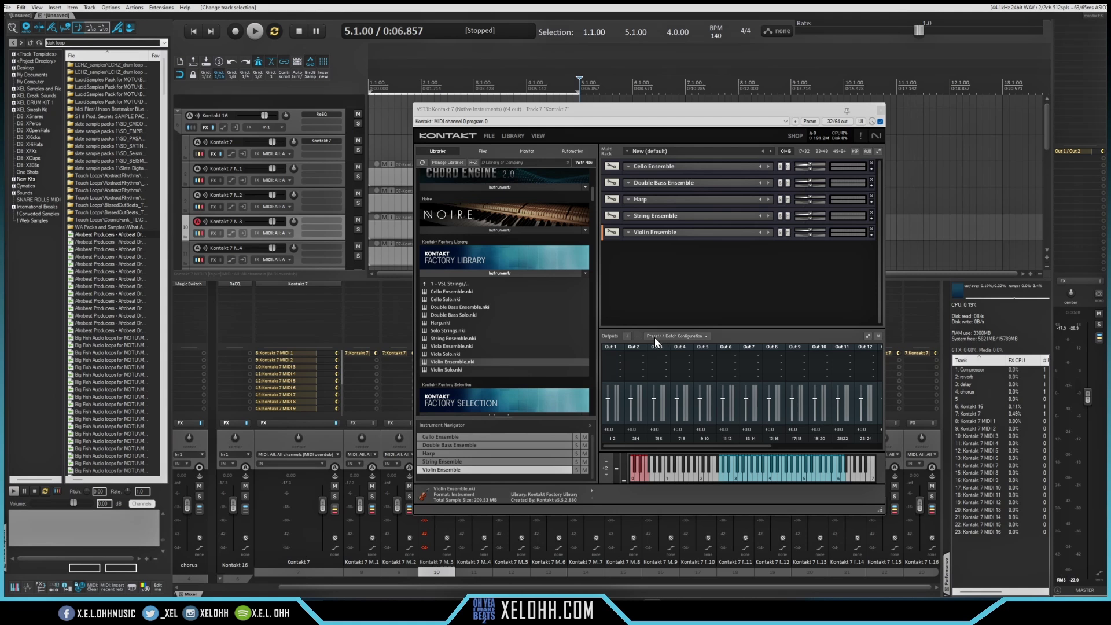
Step: Clear Kontakt's output section and create one individual output channel for each loaded instrument
{"action": "left_click", "coordinate": [699, 336]}
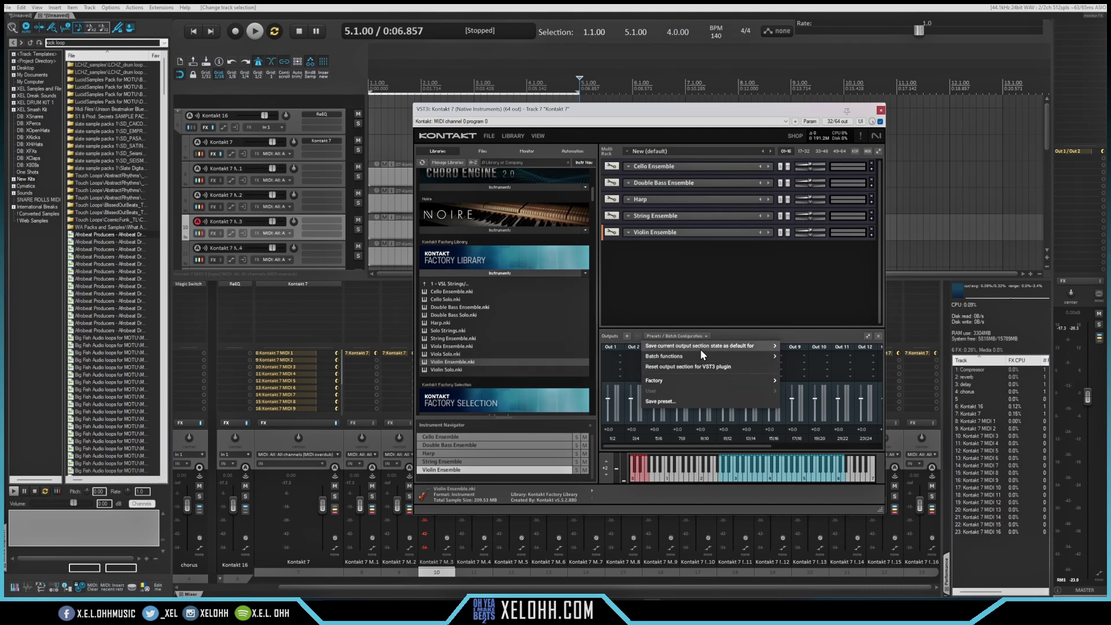
{"action": "mouse_move", "coordinate": [701, 347]}
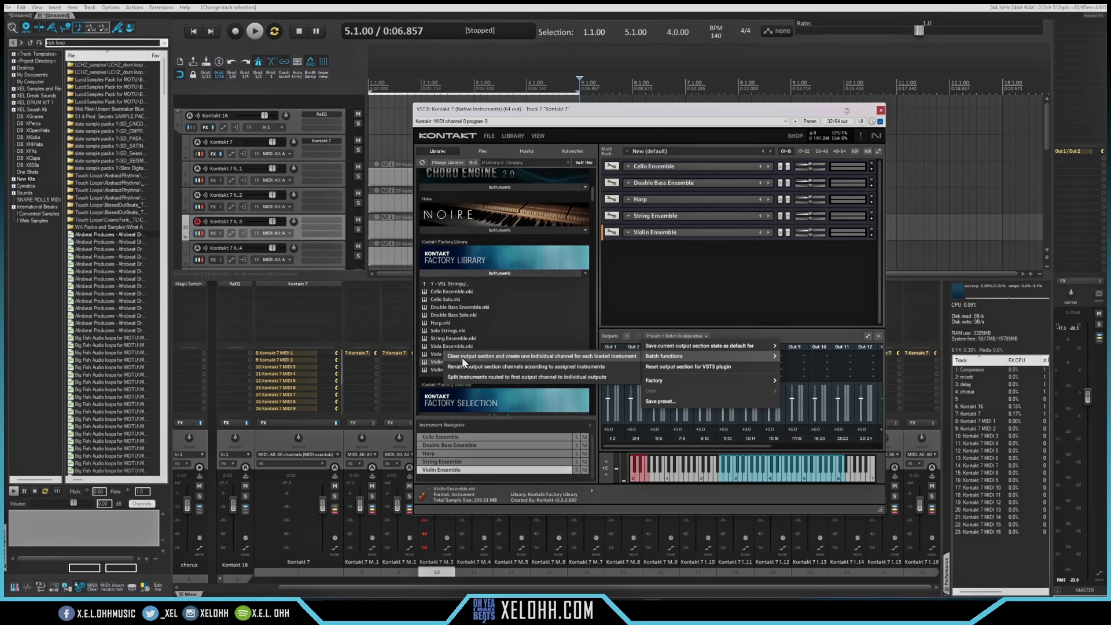
{"action": "left_click", "coordinate": [549, 357]}
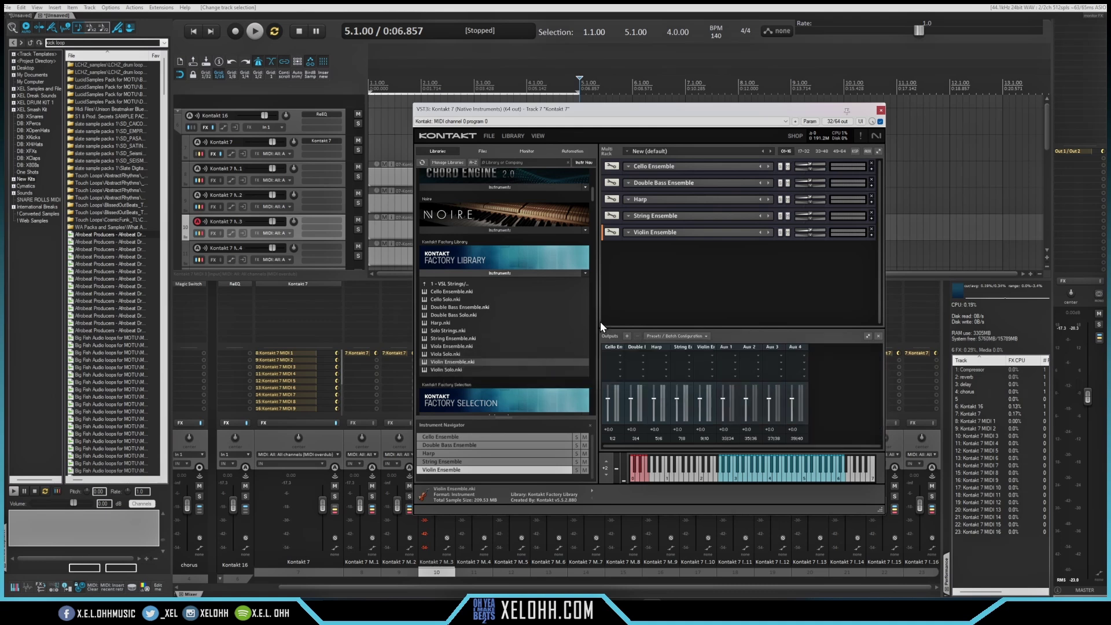
Step: Select Kontakt 7 MIDI tracks 3, 2, 1, 4 and 5 in turn to check each instrument's output channel and track meter
{"action": "left_click", "coordinate": [299, 229]}
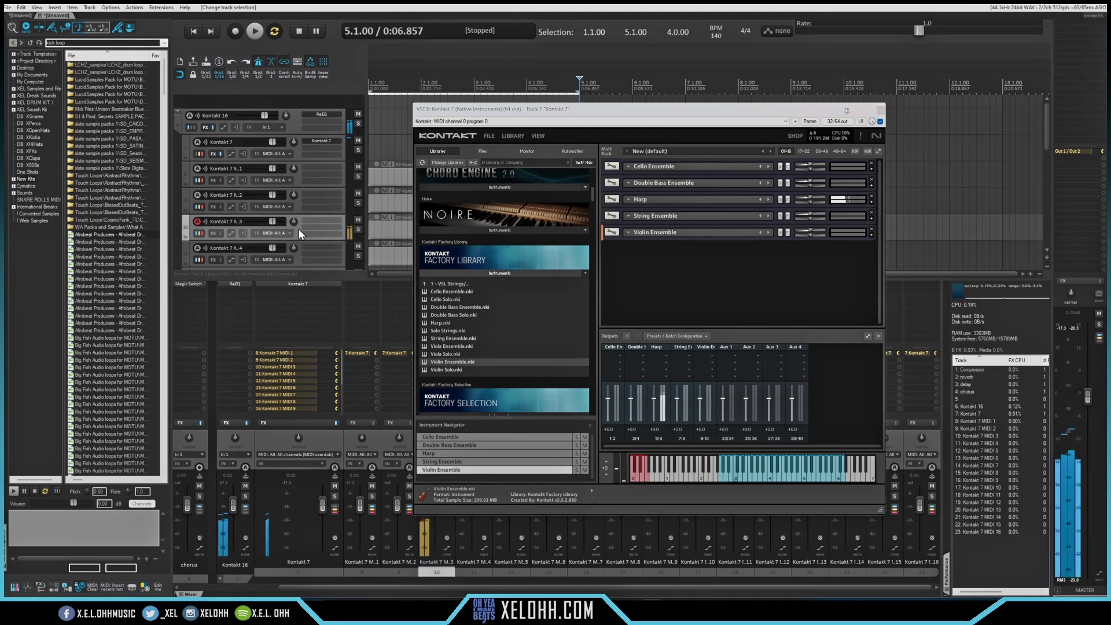
{"action": "left_click", "coordinate": [299, 206]}
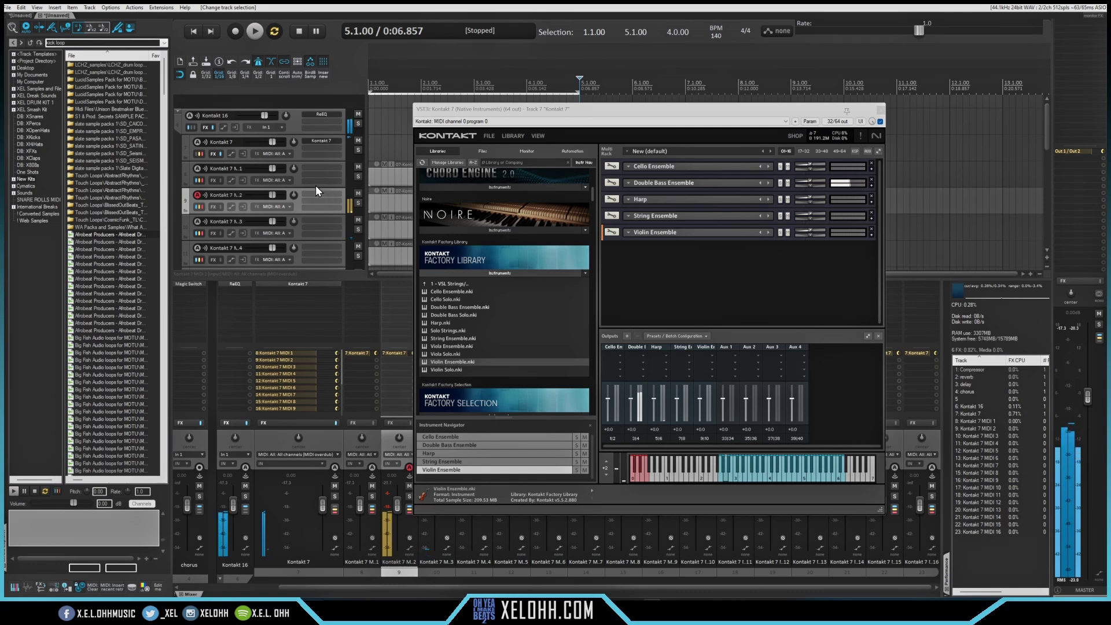
{"action": "left_click", "coordinate": [298, 179]}
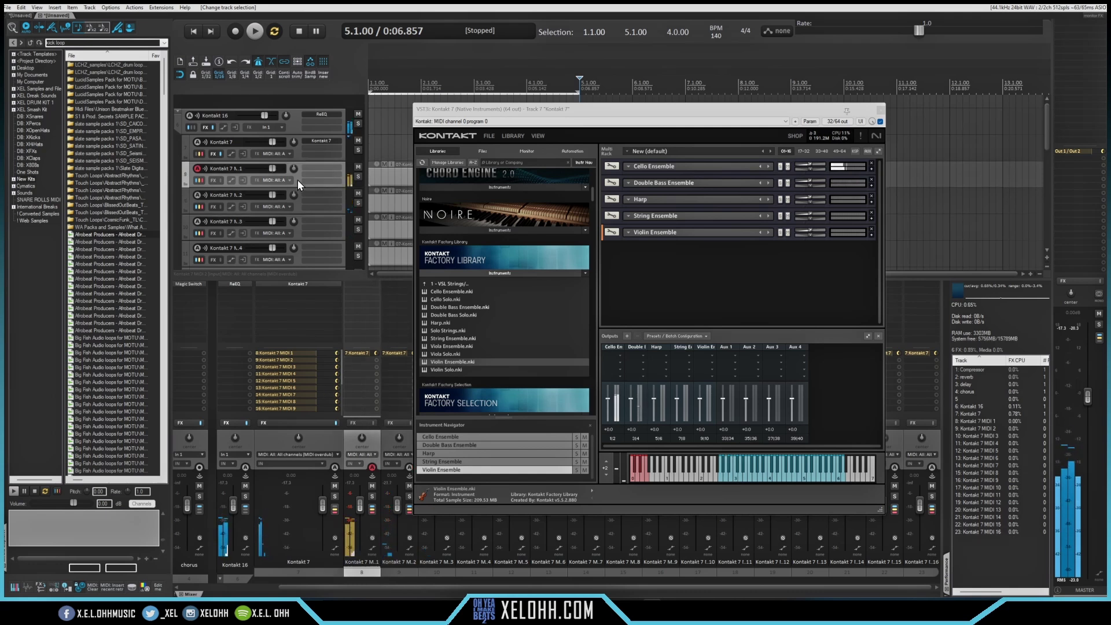
{"action": "left_click", "coordinate": [297, 255]}
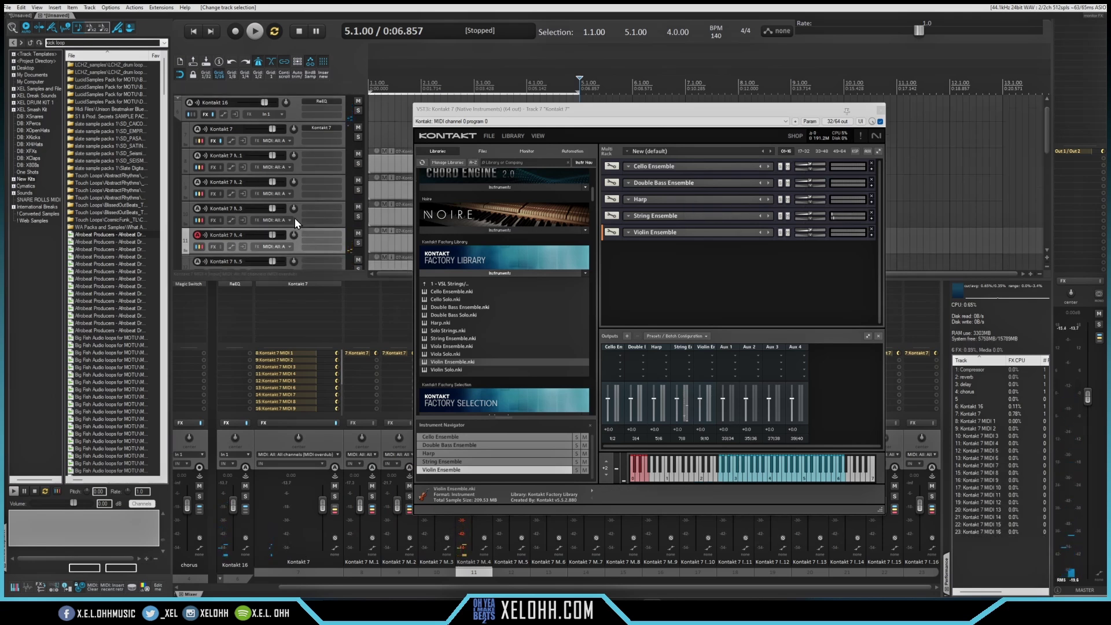
{"action": "left_click", "coordinate": [301, 266]}
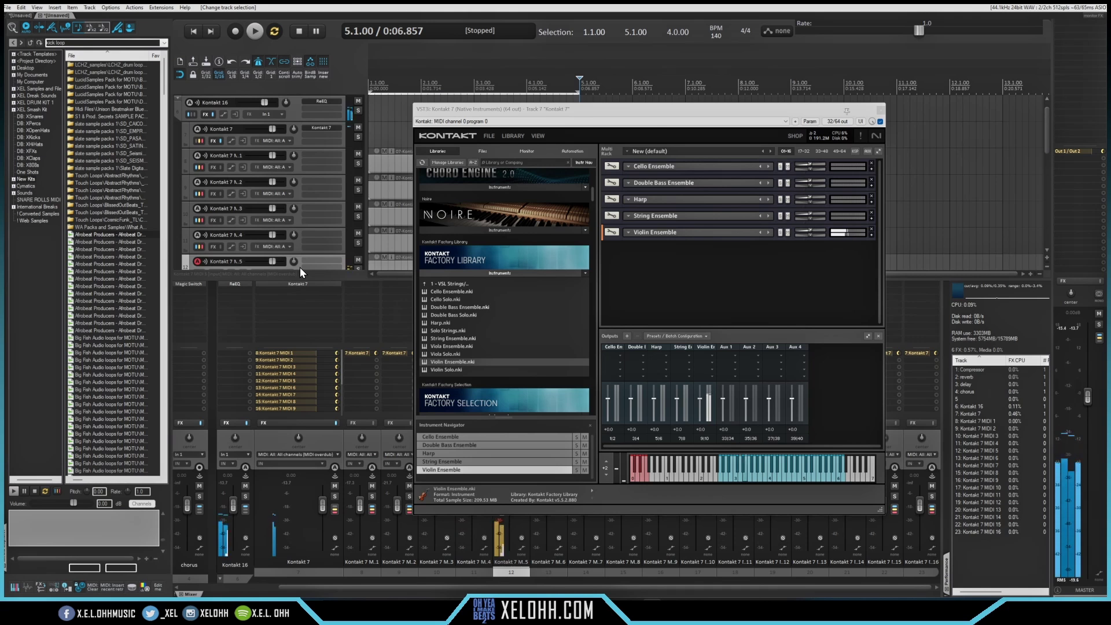